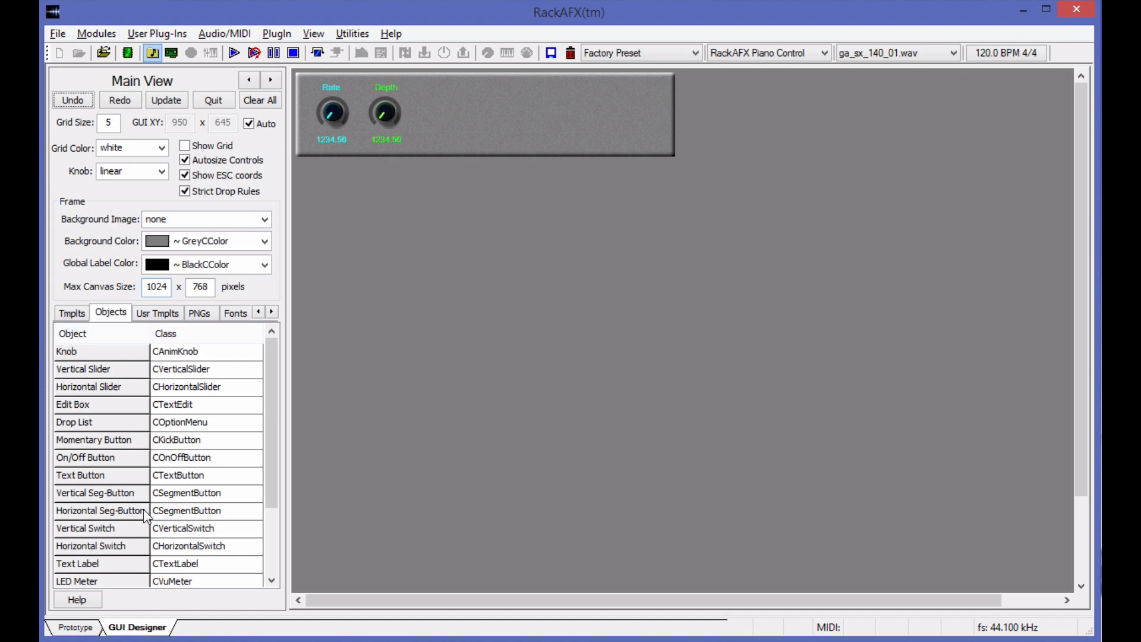
Place an On/Off Button on the panel beside the Depth knob and check the available PNG graphics.
left_click_drag(83, 455, 429, 117)
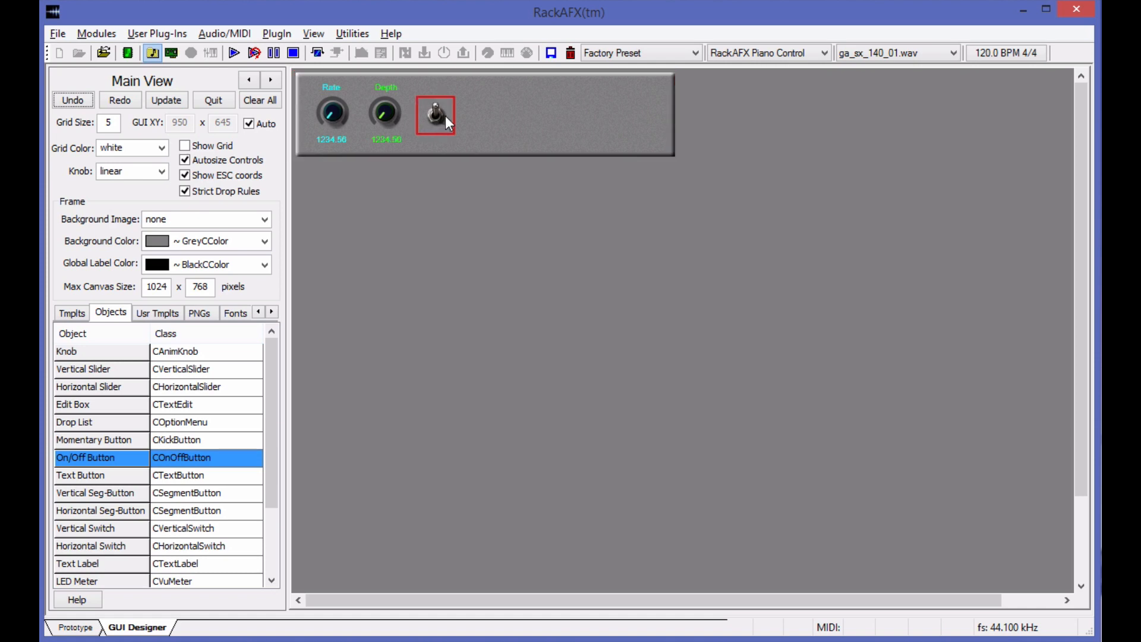
left_click(437, 116)
left_click(197, 313)
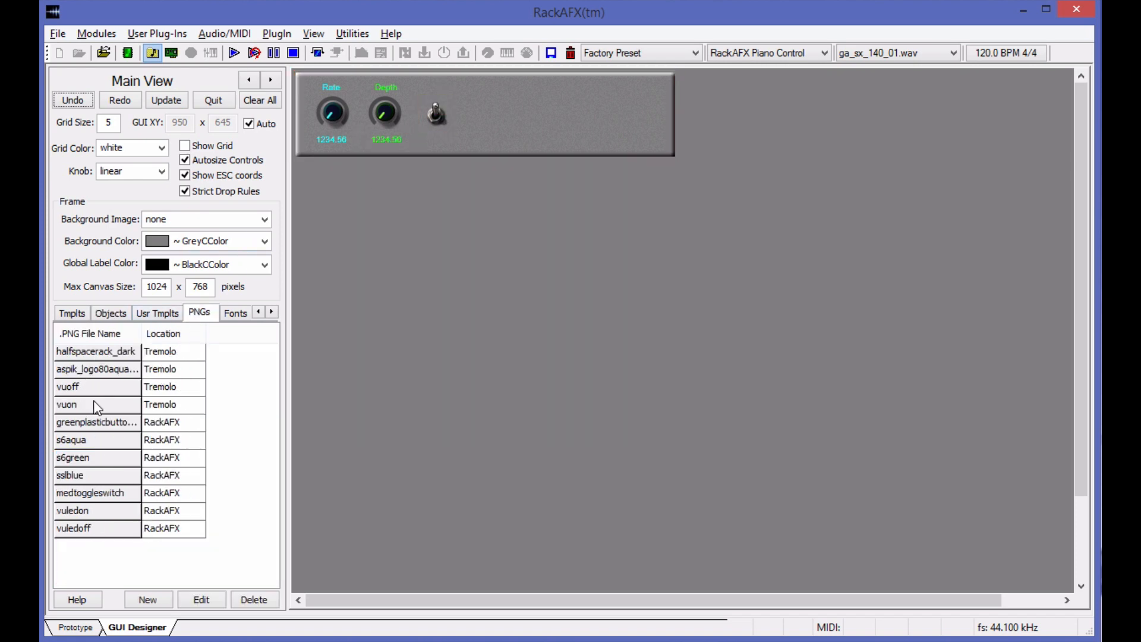
left_click(117, 501)
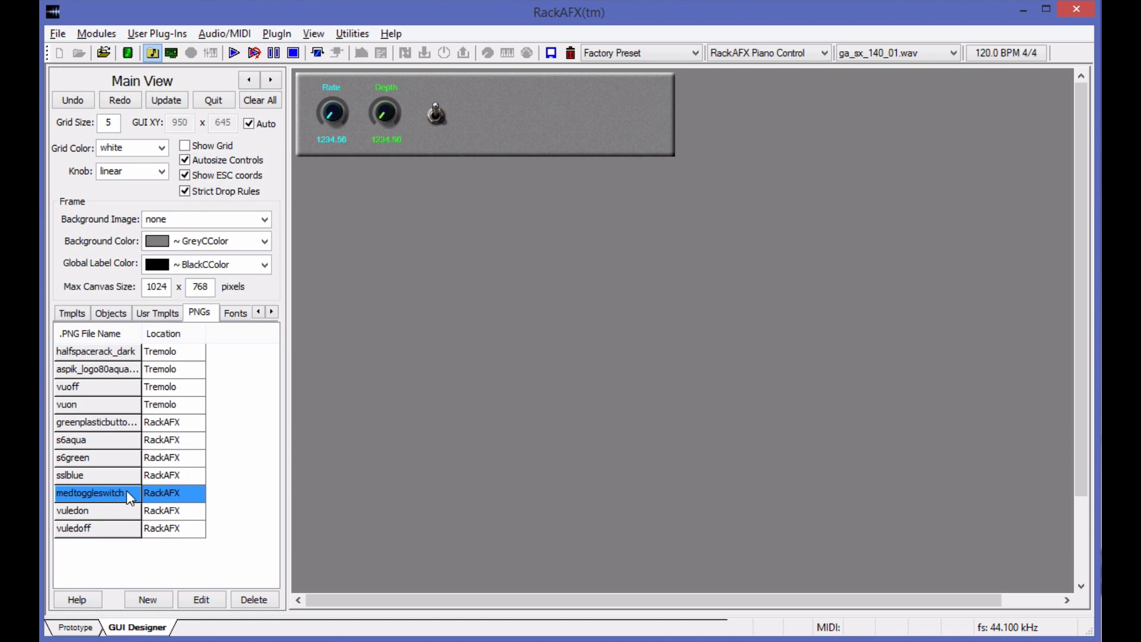
left_click(118, 313)
Set the new On/Off button's graphic to greenplasticbuttonsquare.
right_click(434, 117)
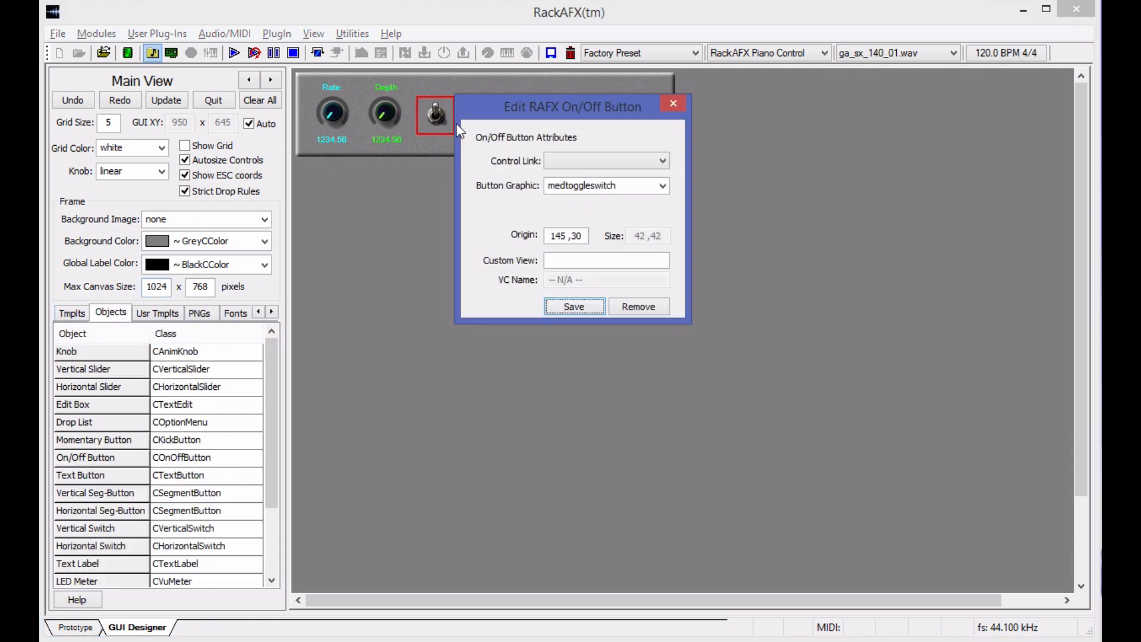
left_click(663, 186)
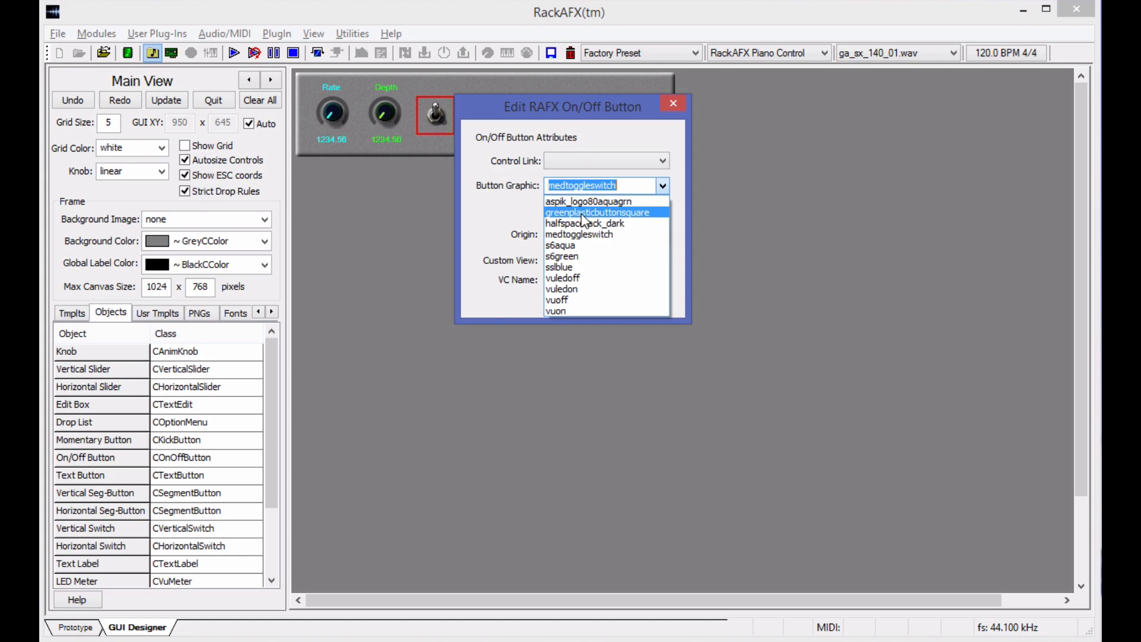
left_click(581, 213)
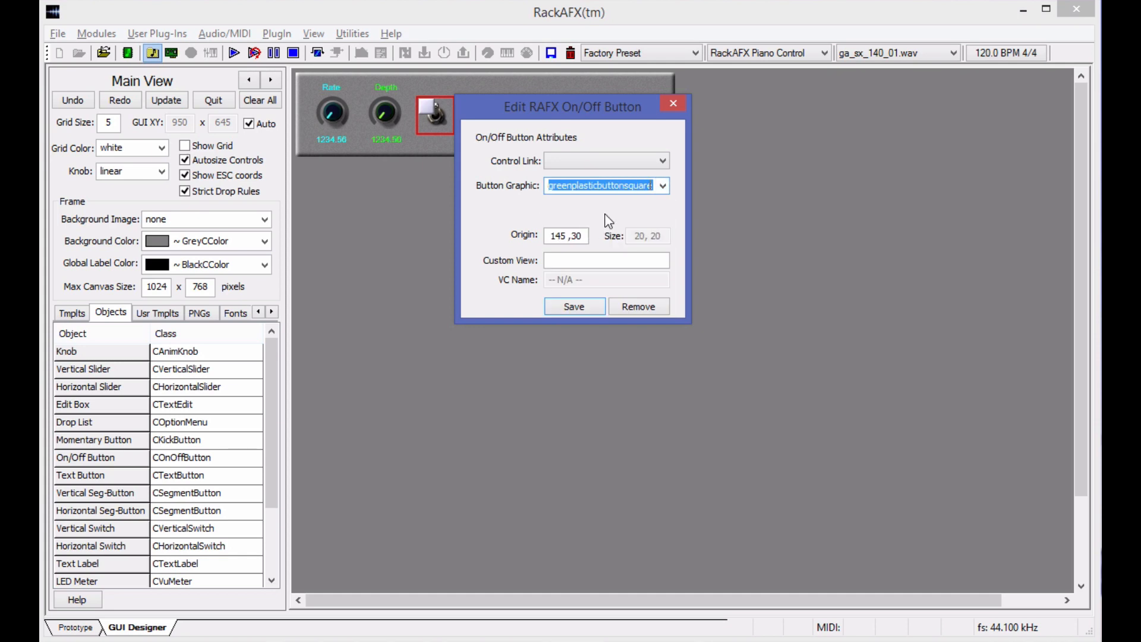
Link the On/Off button to controlID::stereoPhase, save it, and line it up with the Depth knob.
left_click(640, 161)
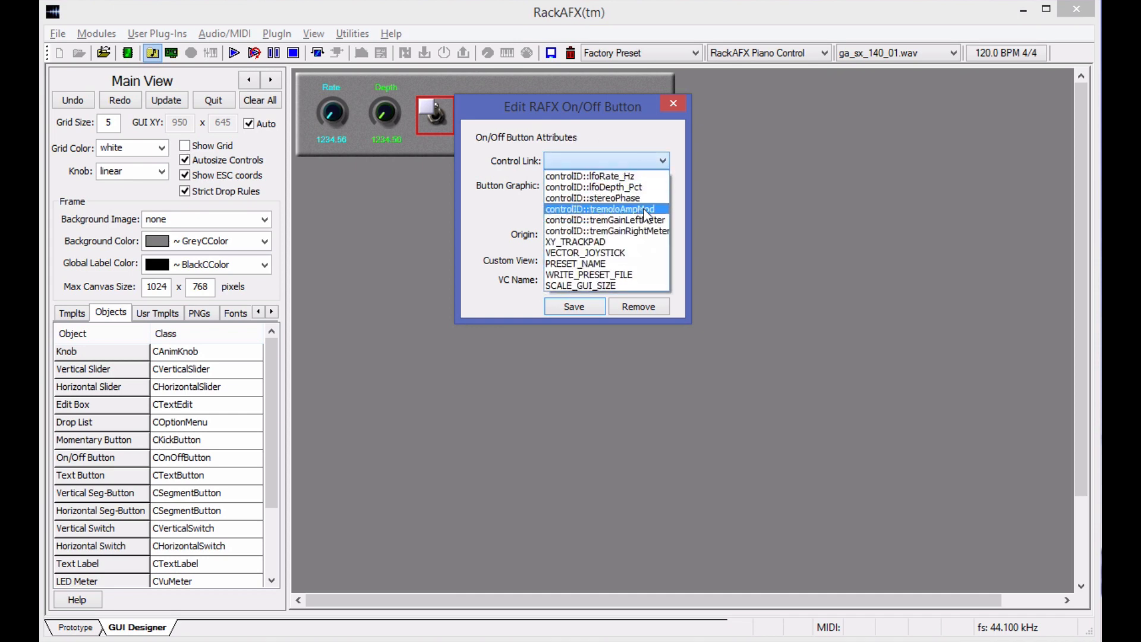
left_click(613, 202)
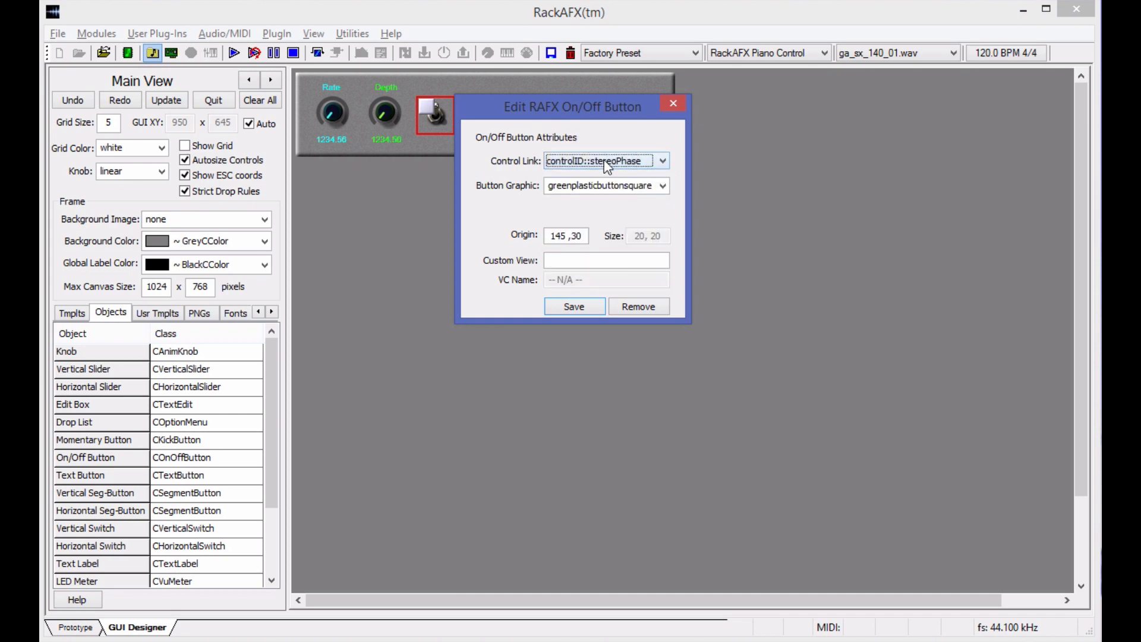
left_click(593, 305)
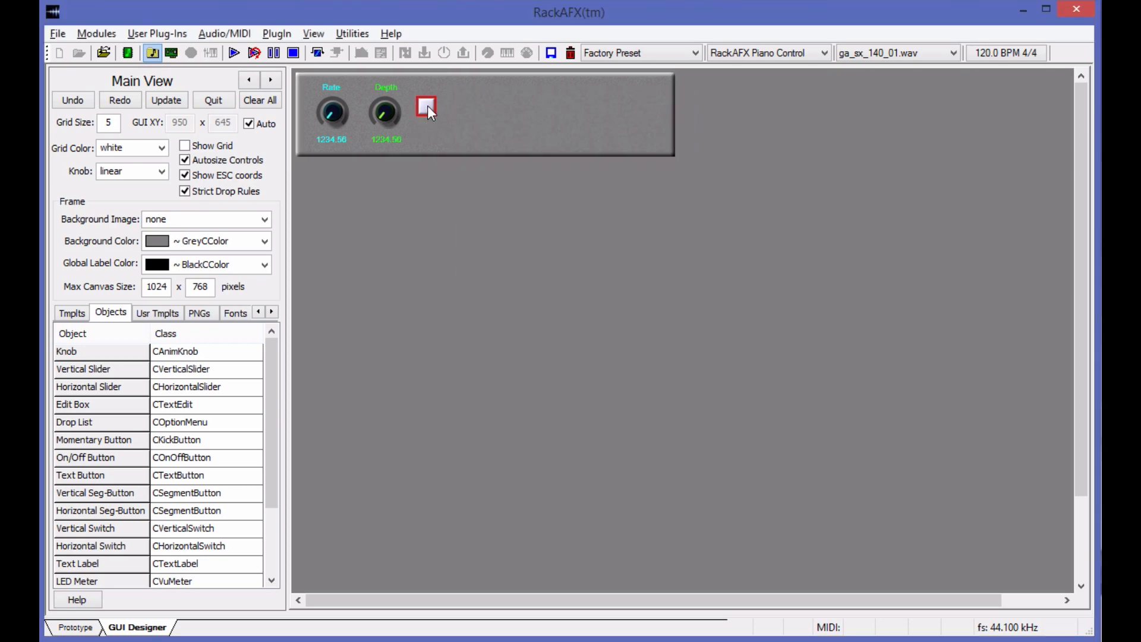
left_click_drag(426, 105, 439, 118)
left_click_drag(434, 115, 430, 115)
Add a Text Label below the On/Off button with the text QuadPhase.
scroll(89, 546, "down", 2)
left_click(72, 477)
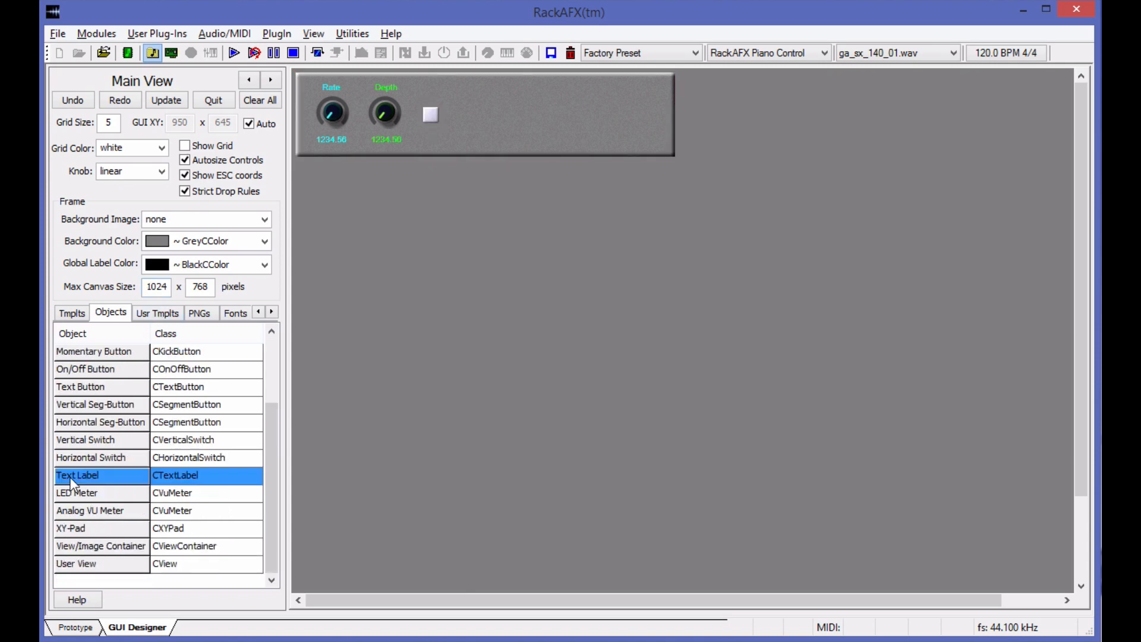
left_click_drag(69, 476, 451, 140)
right_click(464, 136)
left_click_drag(658, 195, 566, 200)
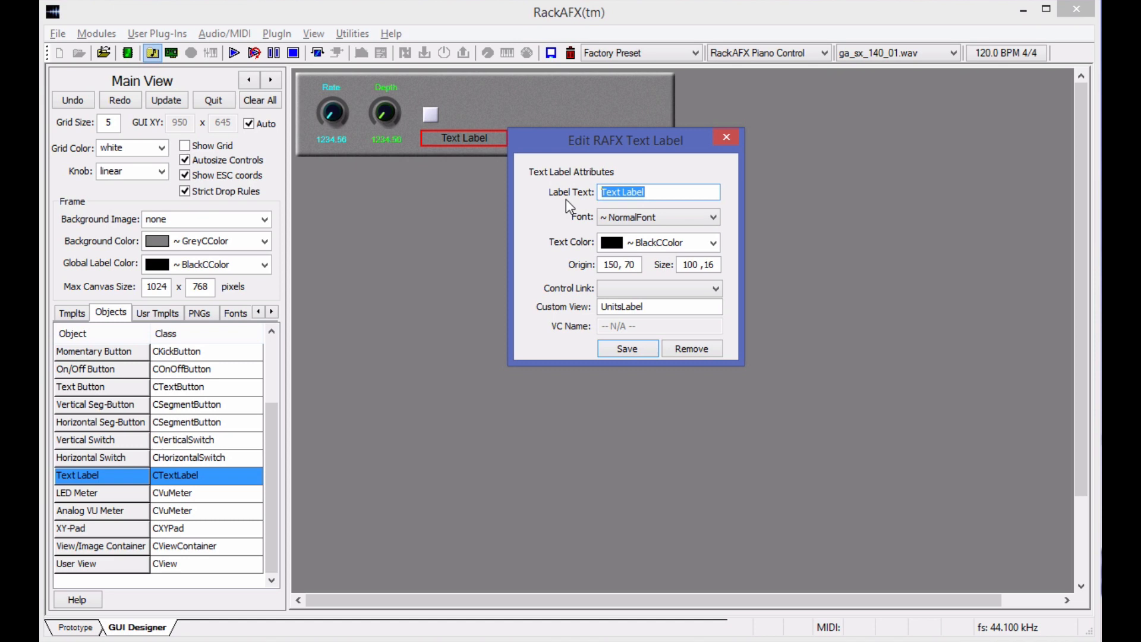
type("QuadPhase")
Give the QuadPhase label the NormalFontSmaller font and GreenCColor text, and save it.
left_click(689, 215)
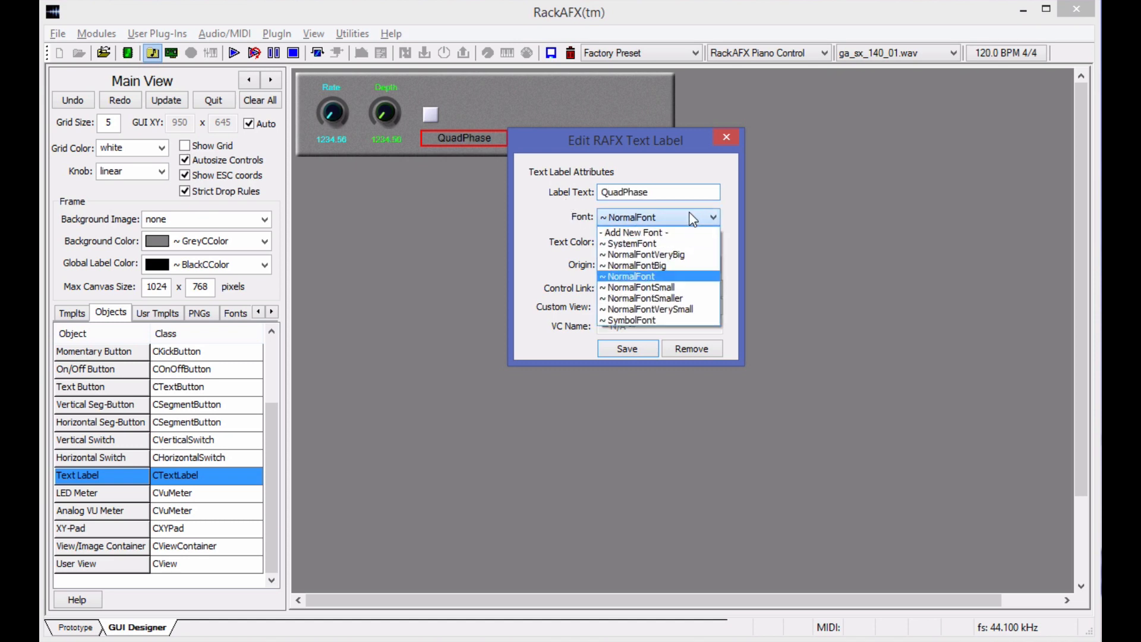
left_click(688, 300)
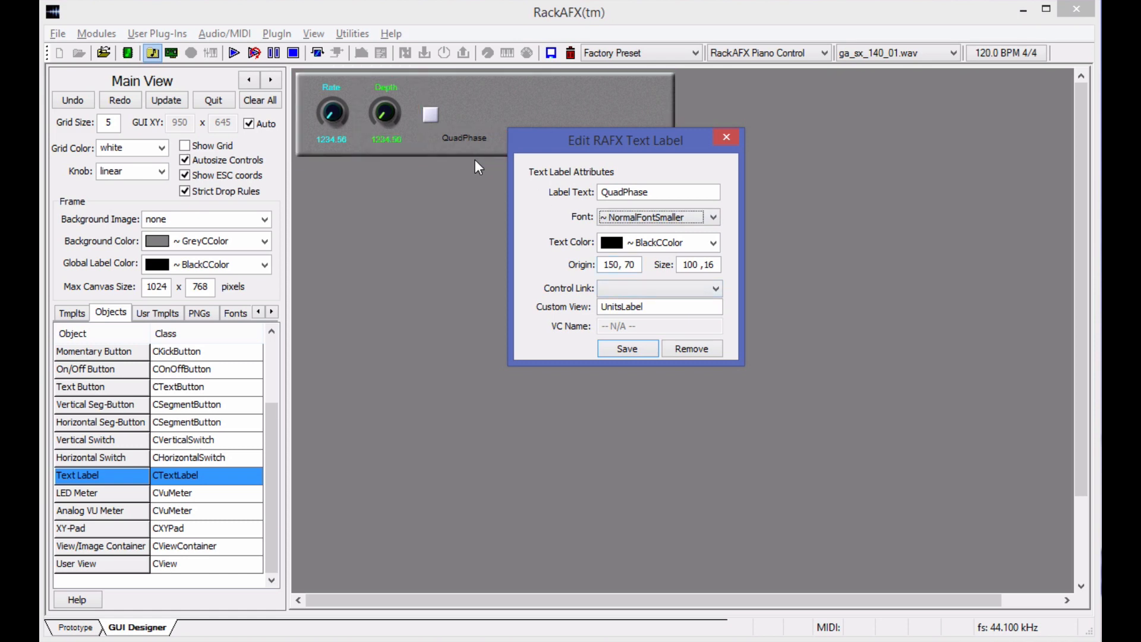
left_click(672, 248)
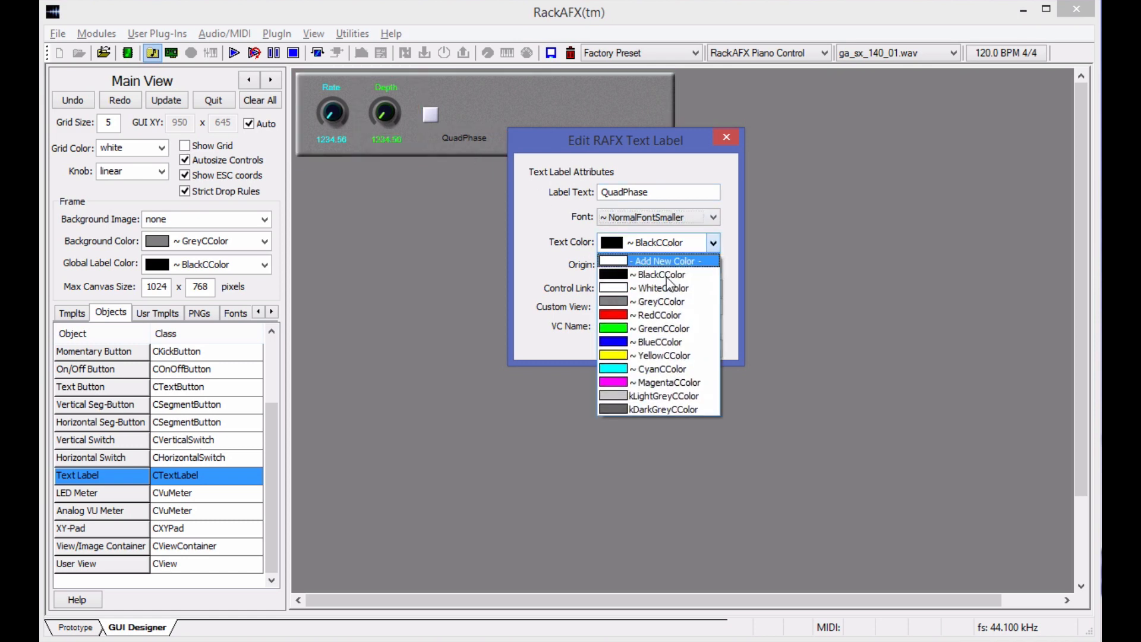
left_click(650, 329)
left_click(626, 348)
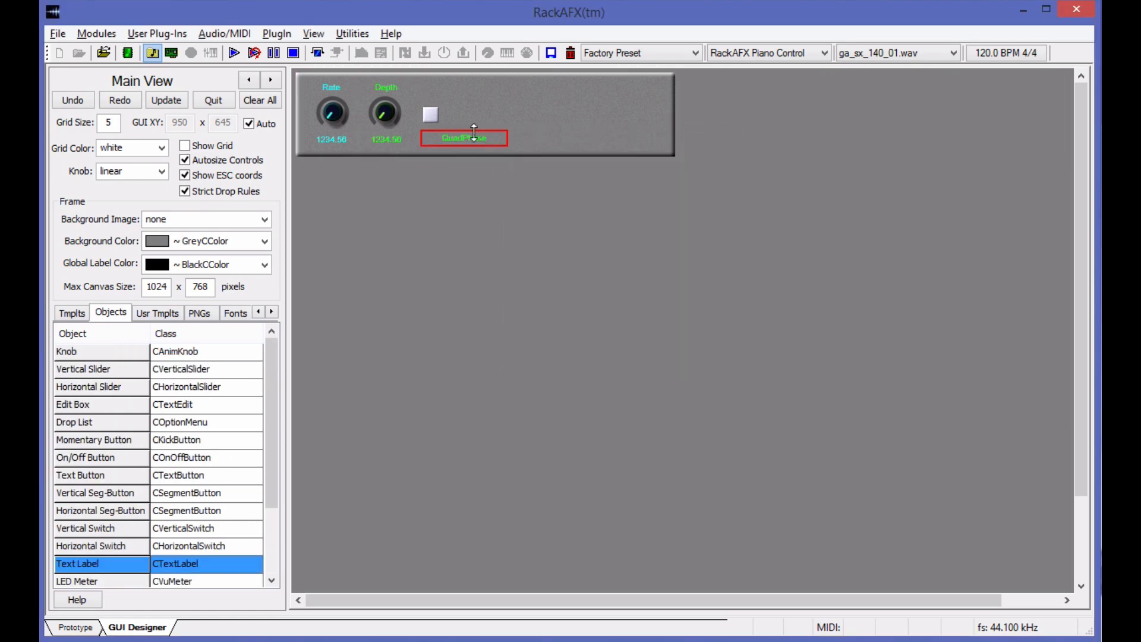
Center the QuadPhase label and the On/Off button over each other, with the label level with the knob values.
left_click_drag(482, 139, 434, 116)
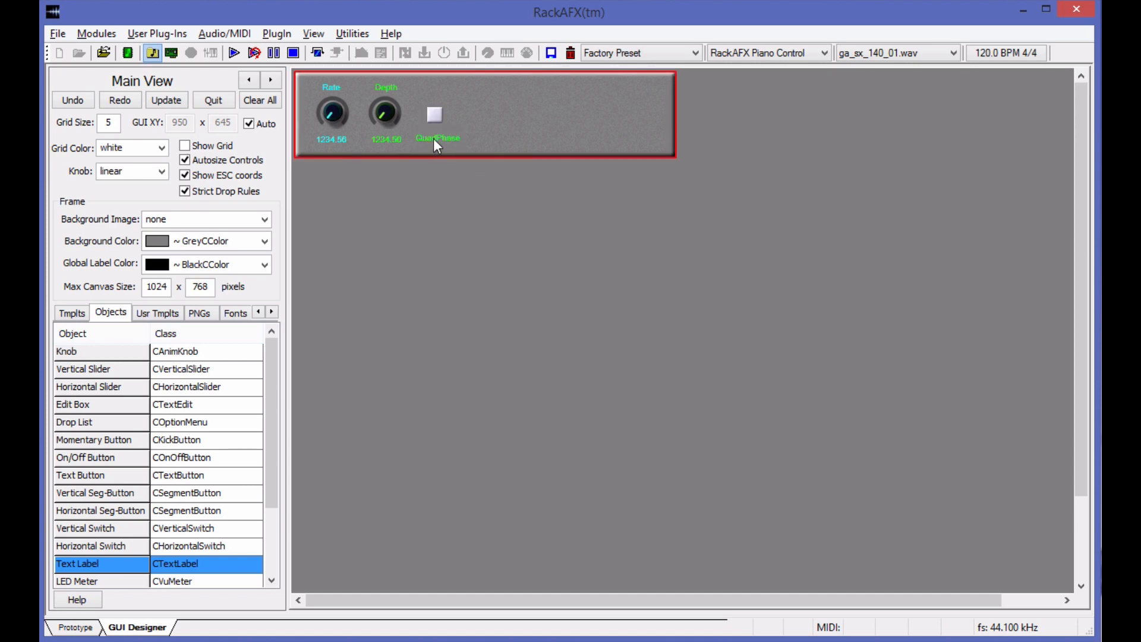
left_click_drag(433, 137, 431, 142)
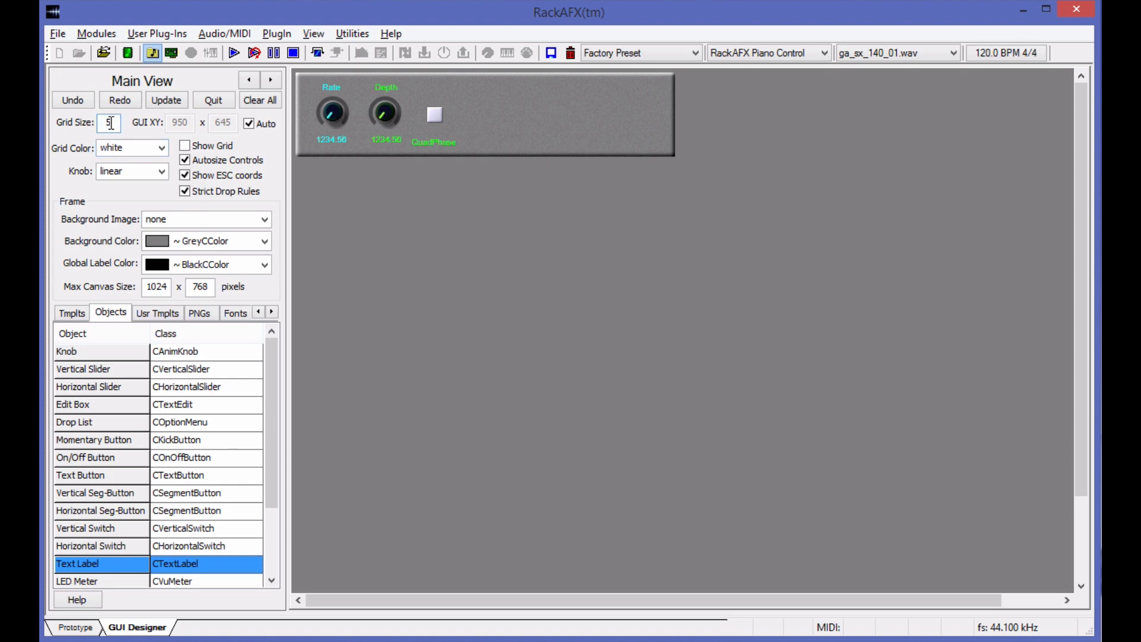
left_click_drag(441, 140, 440, 137)
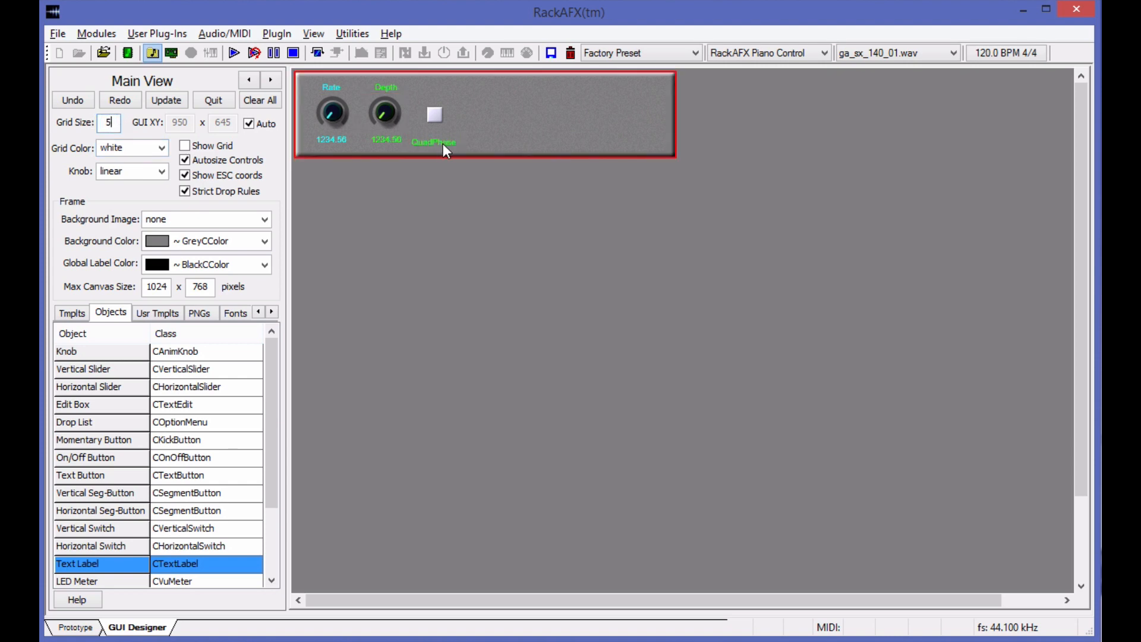
left_click_drag(443, 143, 434, 141)
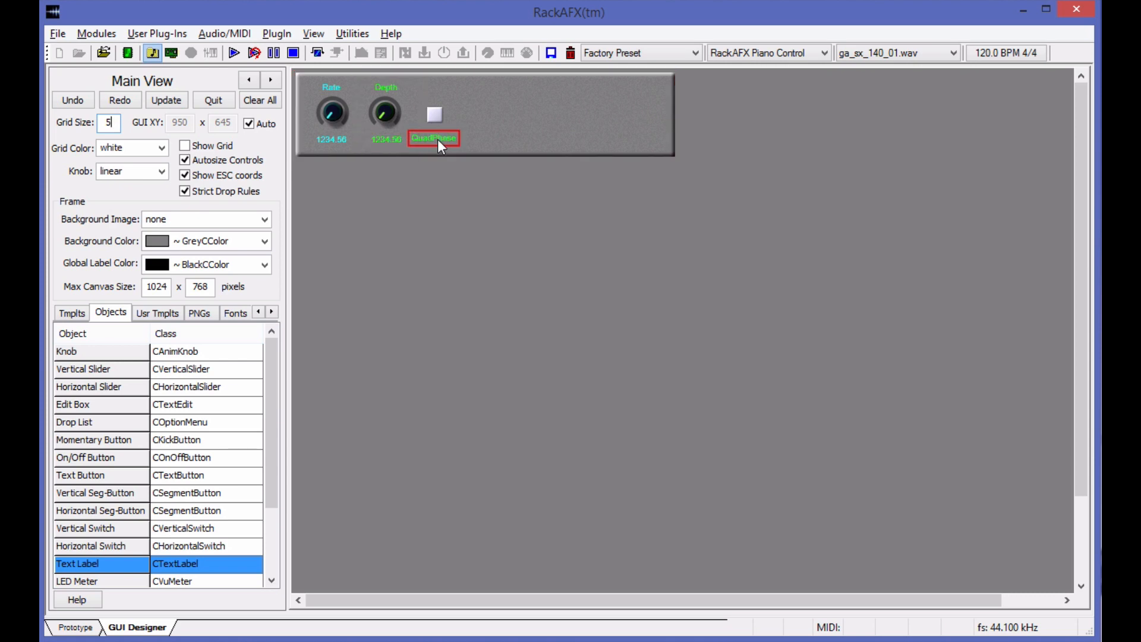
left_click_drag(437, 139, 432, 116)
Add a Drop List to the right of the On/Off button and link it to controlID::tremoloAmpMod.
left_click(87, 423)
left_click_drag(99, 422, 484, 122)
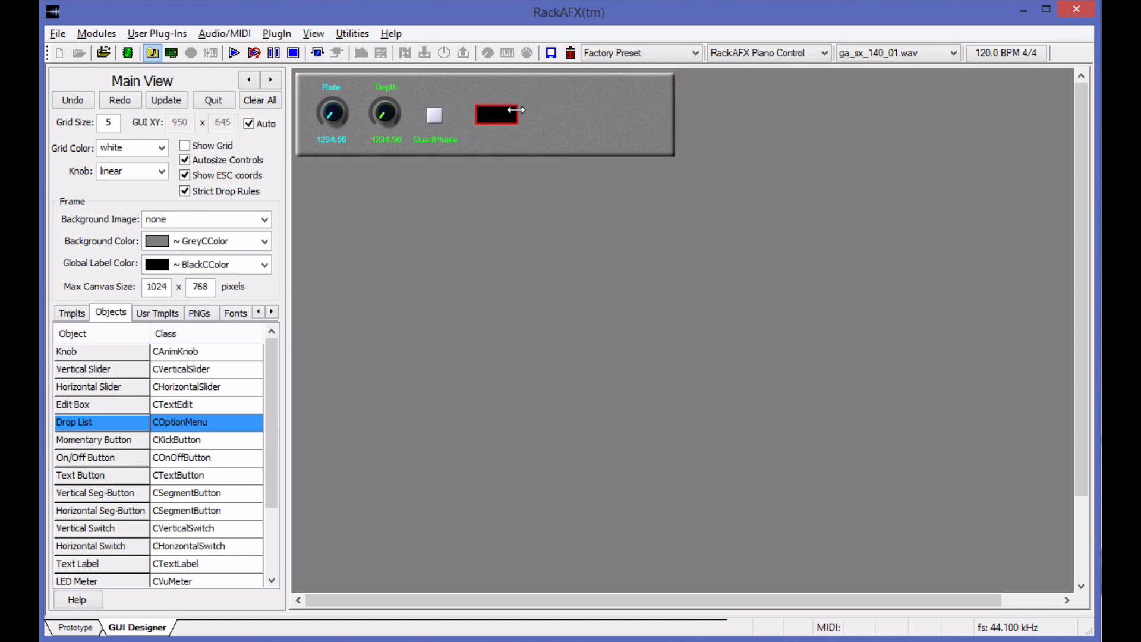
right_click(503, 116)
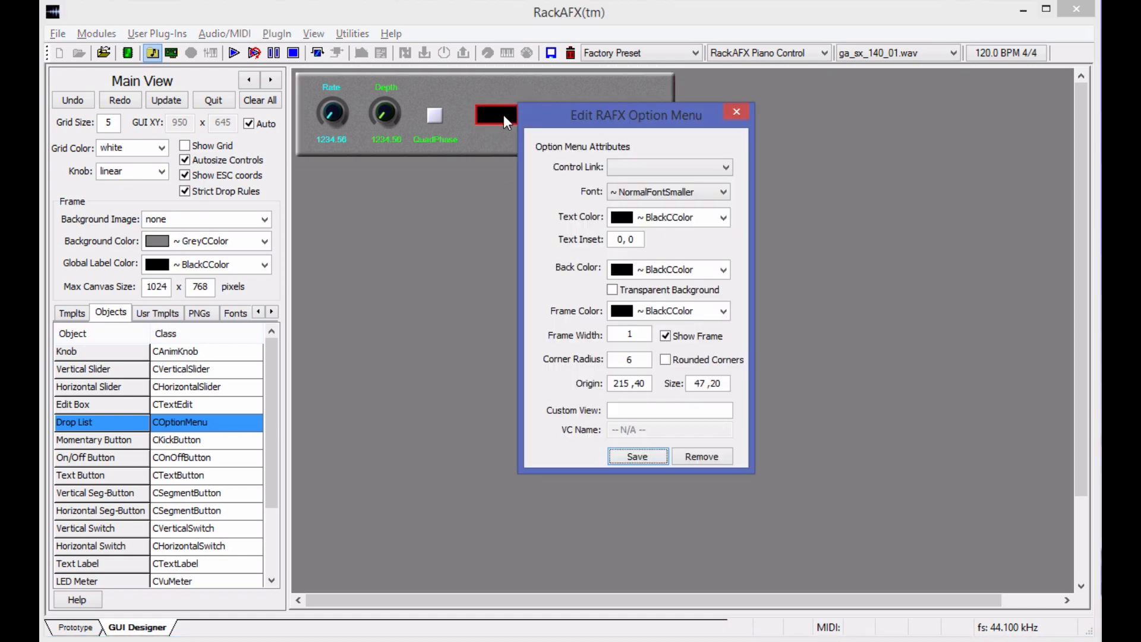
left_click(633, 164)
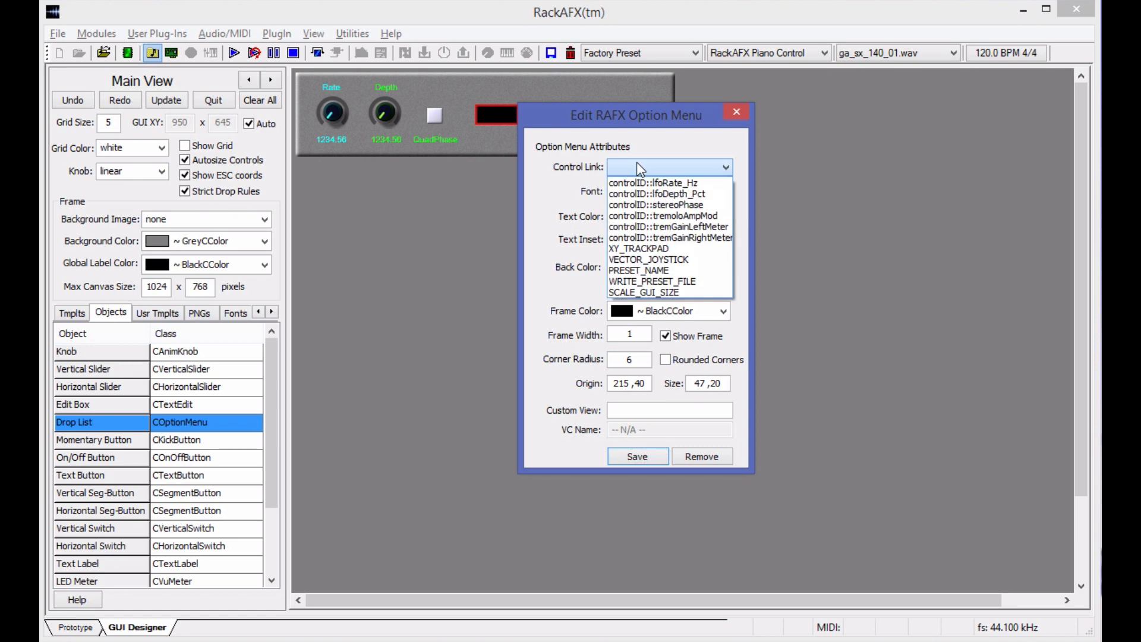
left_click(713, 218)
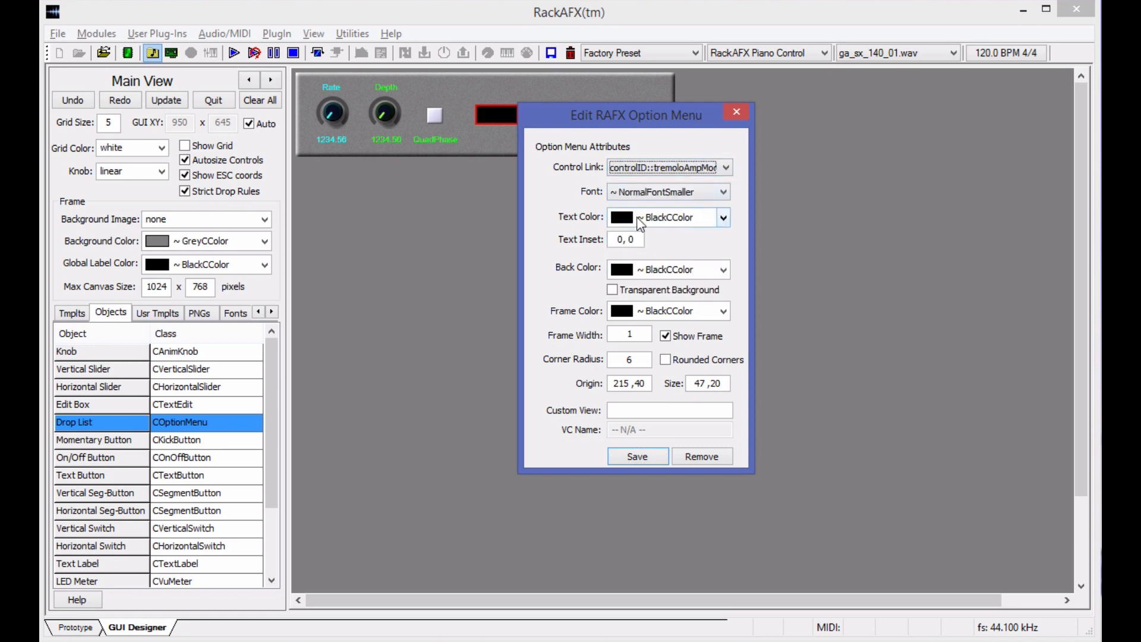
Set the drop list's text color to CyanCColor, save it, and position it with a gap beside the On/Off button.
left_click(723, 218)
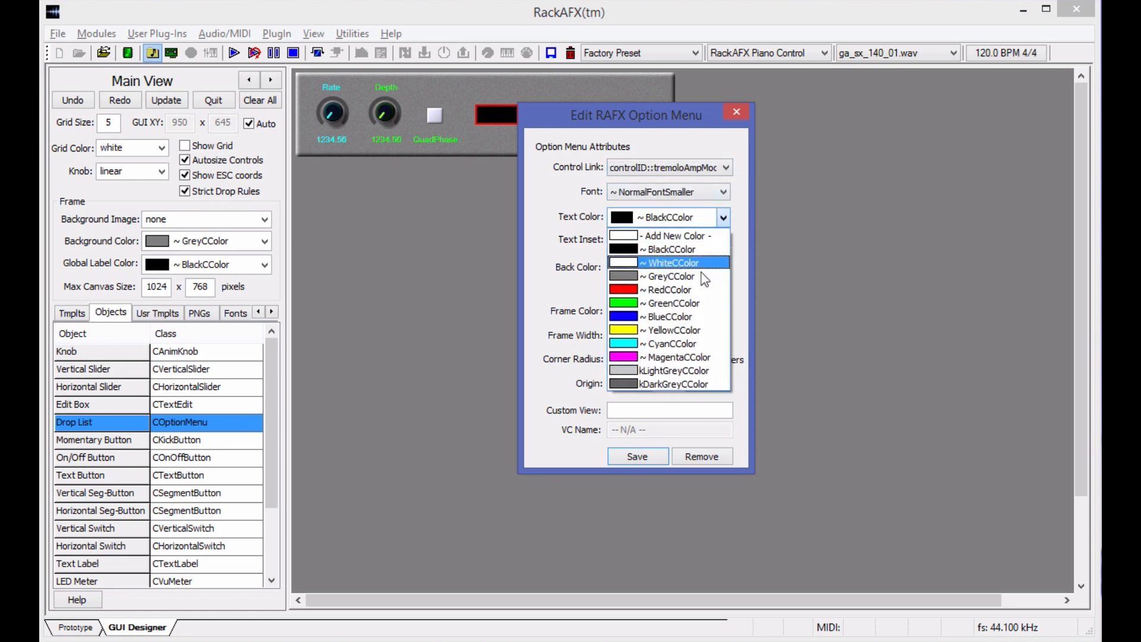
left_click(686, 303)
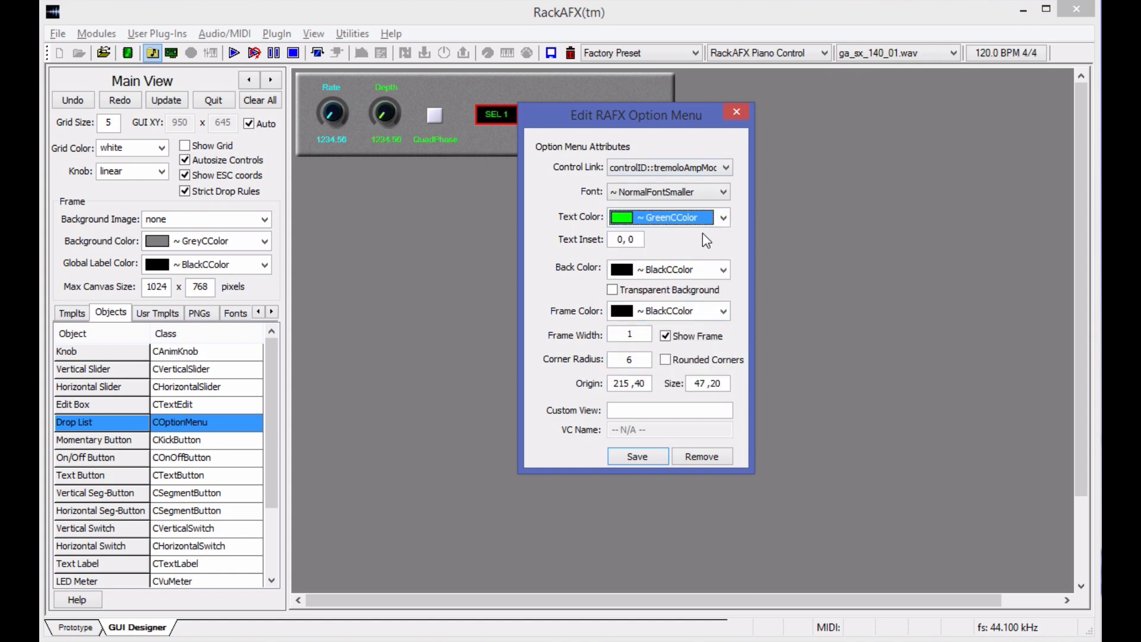
left_click(721, 218)
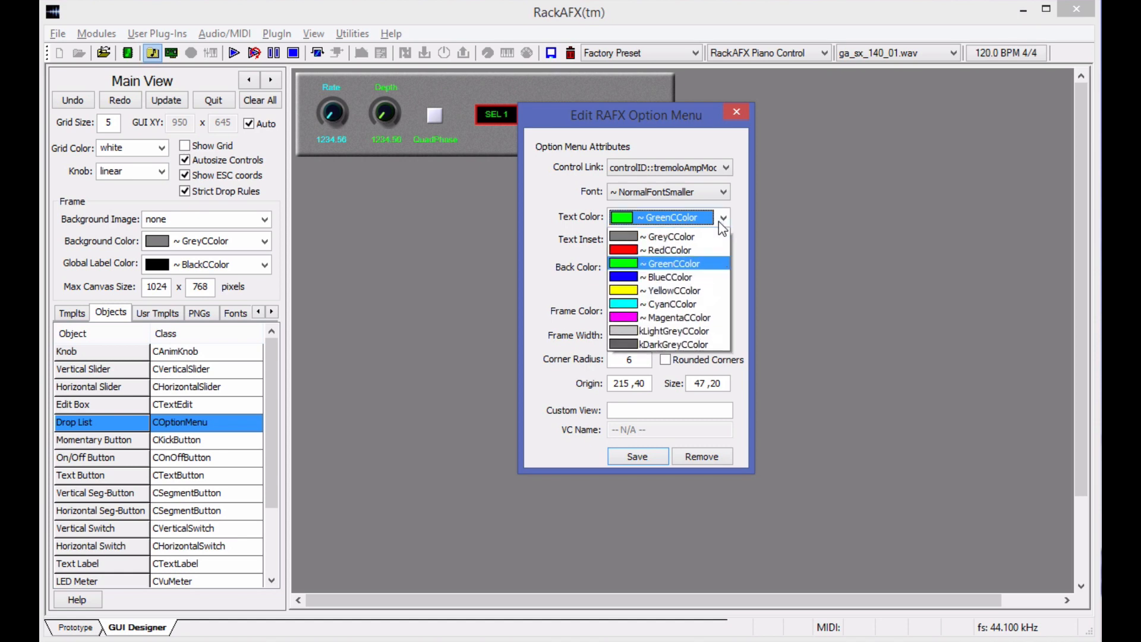
left_click(671, 344)
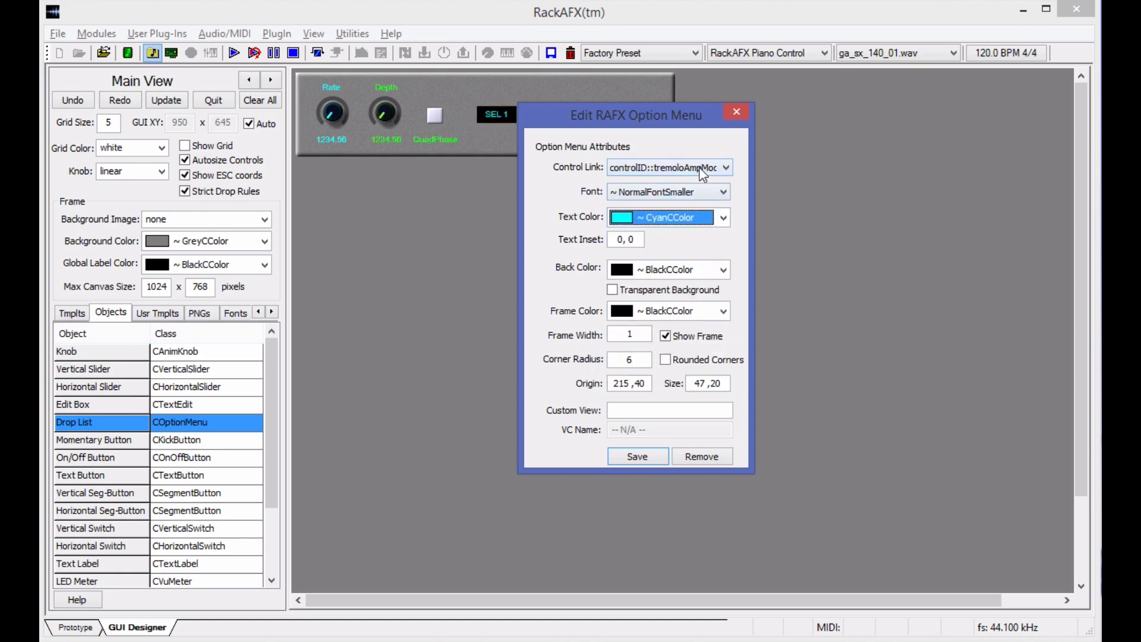
left_click(639, 454)
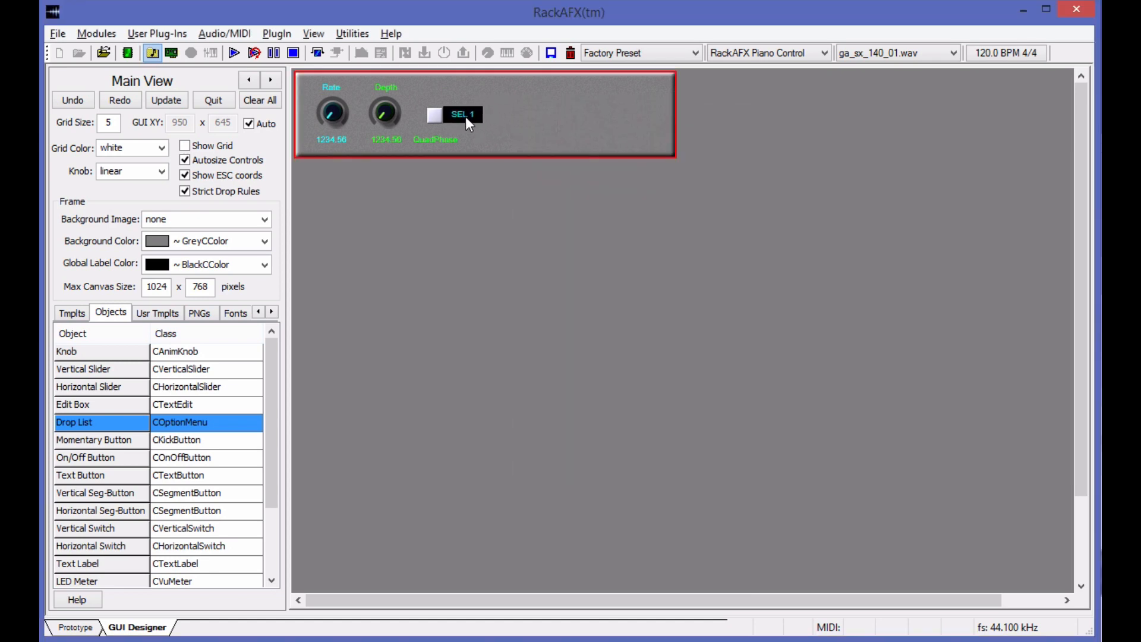
left_click_drag(466, 117, 491, 115)
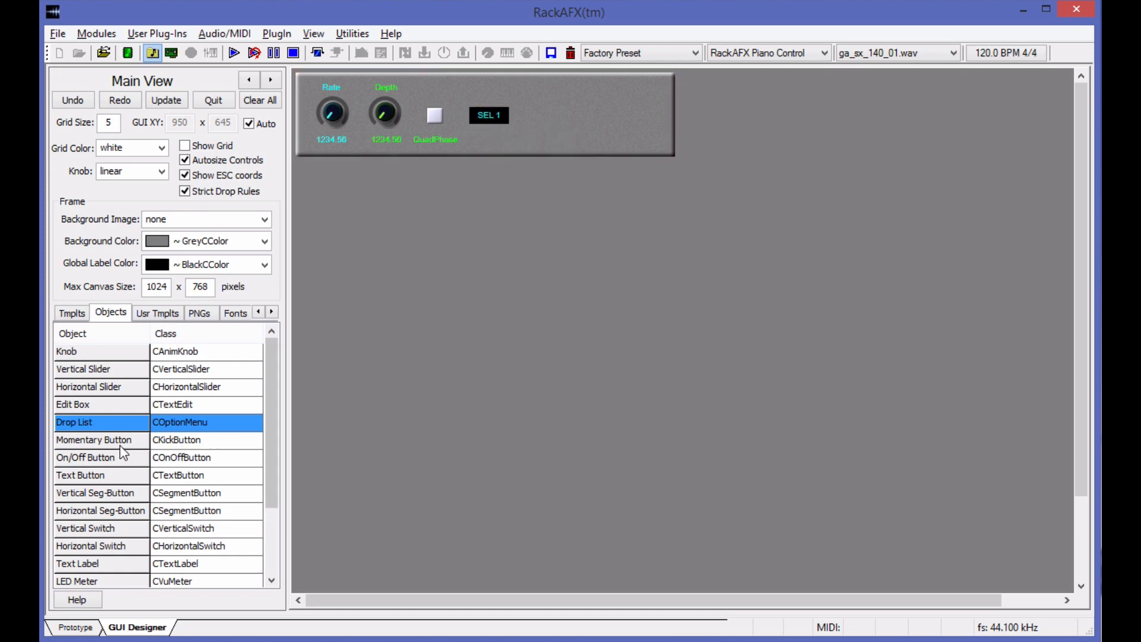
Add a Text Label below the drop list with the text Amp Mod.
left_click_drag(99, 561, 494, 146)
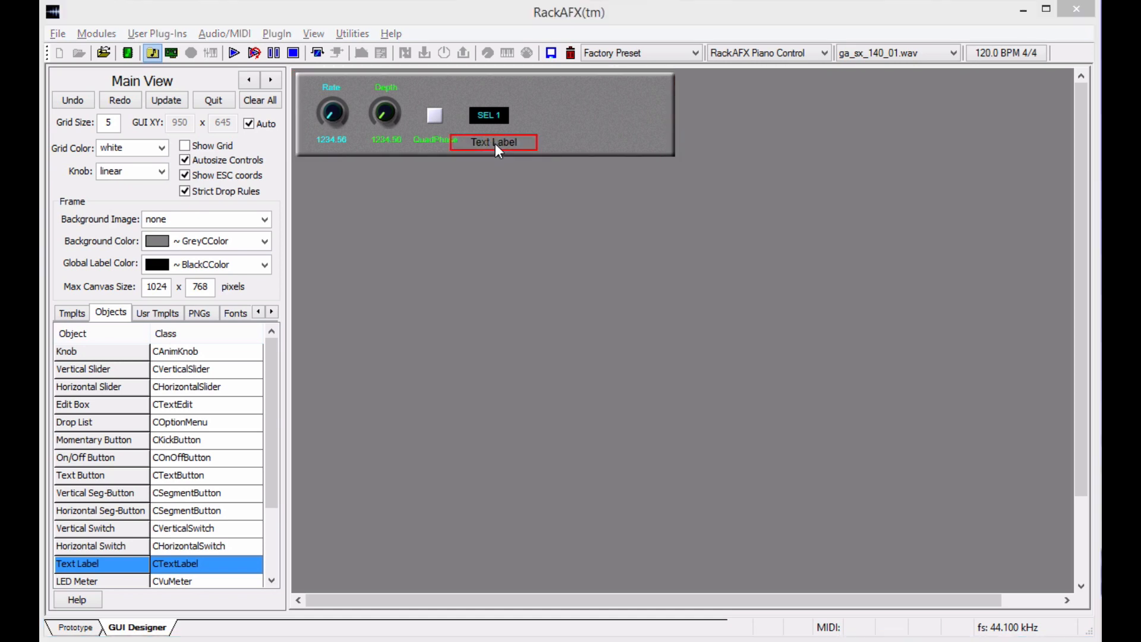
double_click(494, 143)
type("Amp Mod")
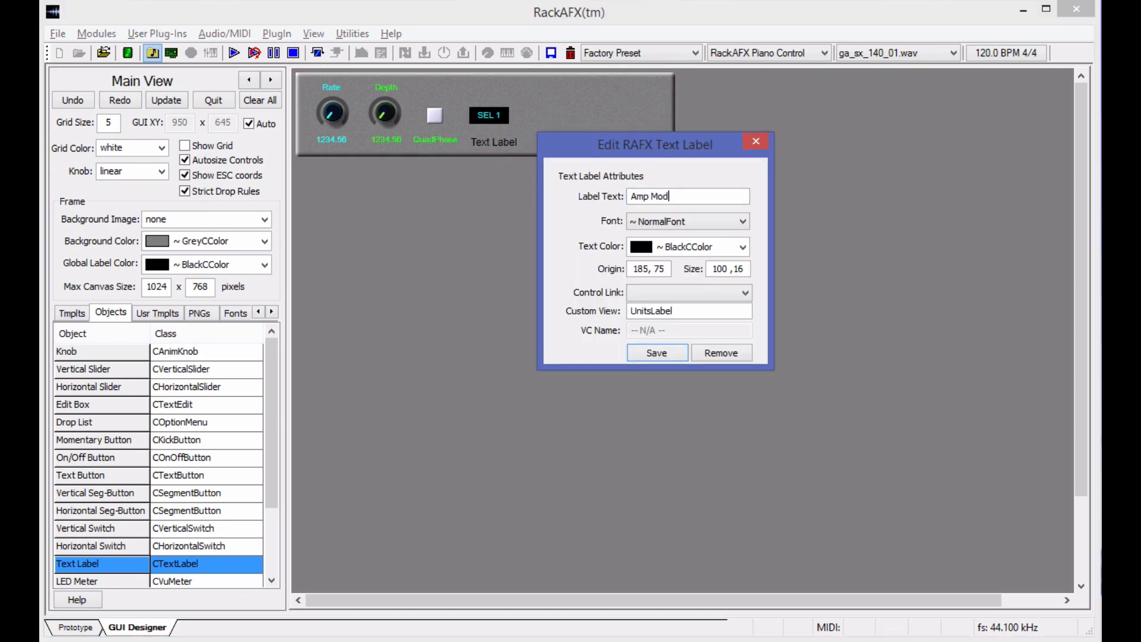
Give the Amp Mod label CyanCColor text and the NormalFontSmaller font, and center it under the drop list.
left_click(727, 249)
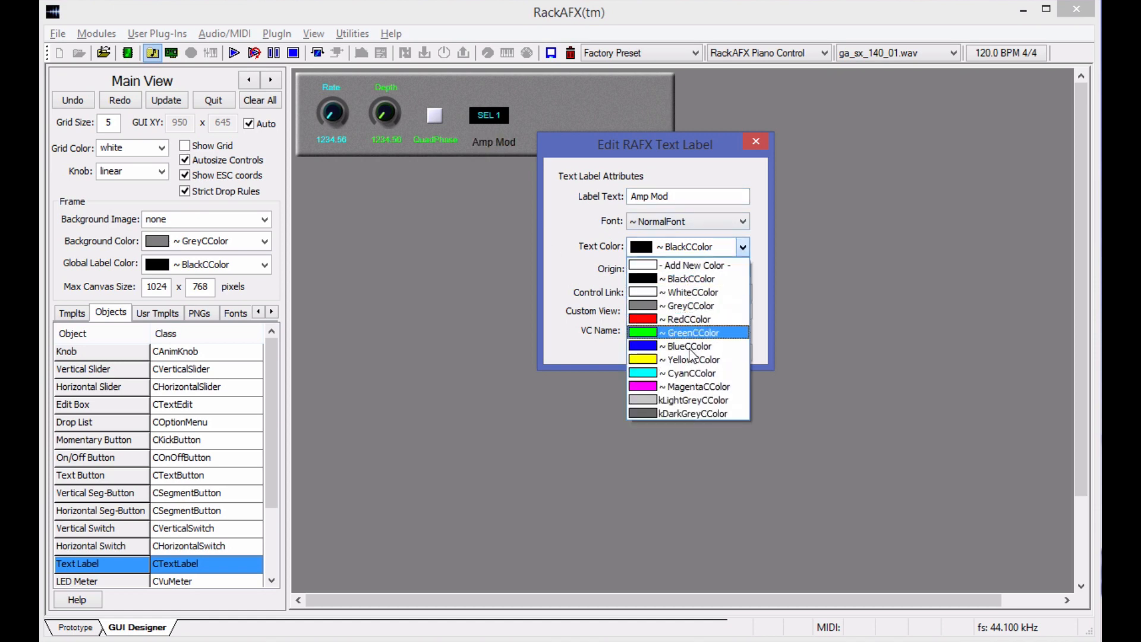
left_click(690, 375)
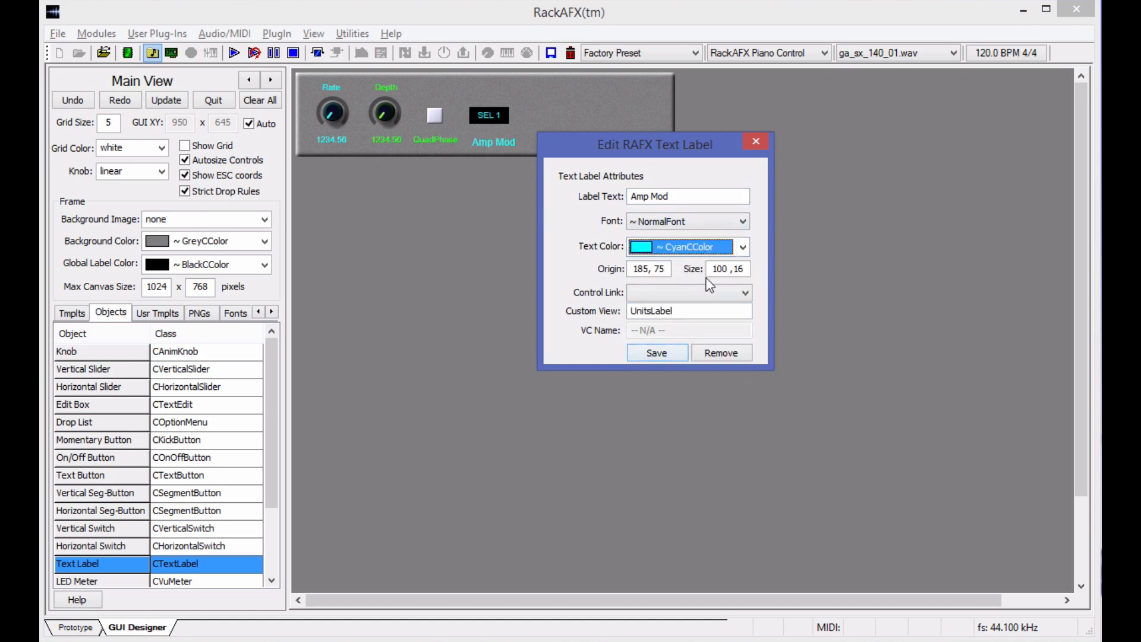
left_click(724, 220)
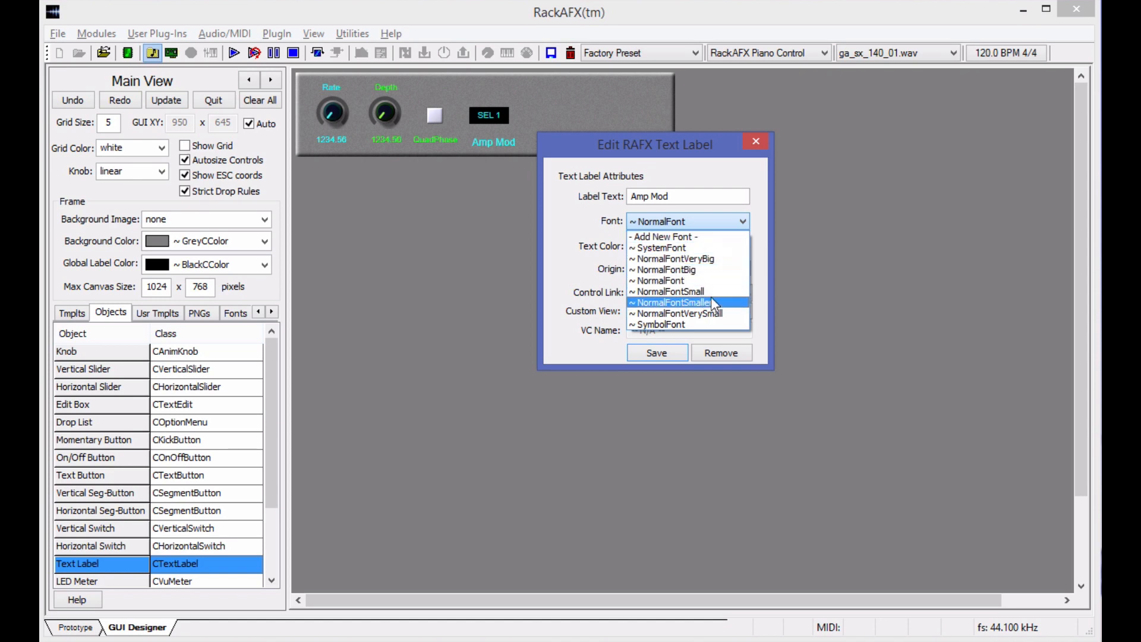
left_click(671, 303)
left_click(461, 162)
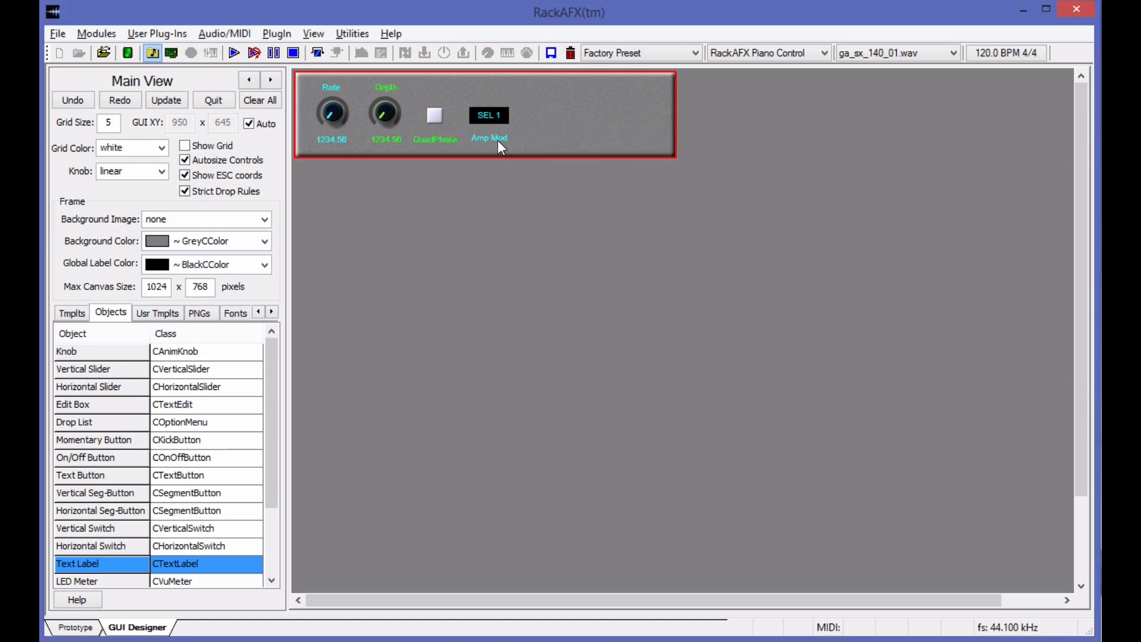
Fine-tune the position of the Amp Mod label and its drop list, and add an LED Meter to their right.
left_click_drag(535, 139, 483, 113)
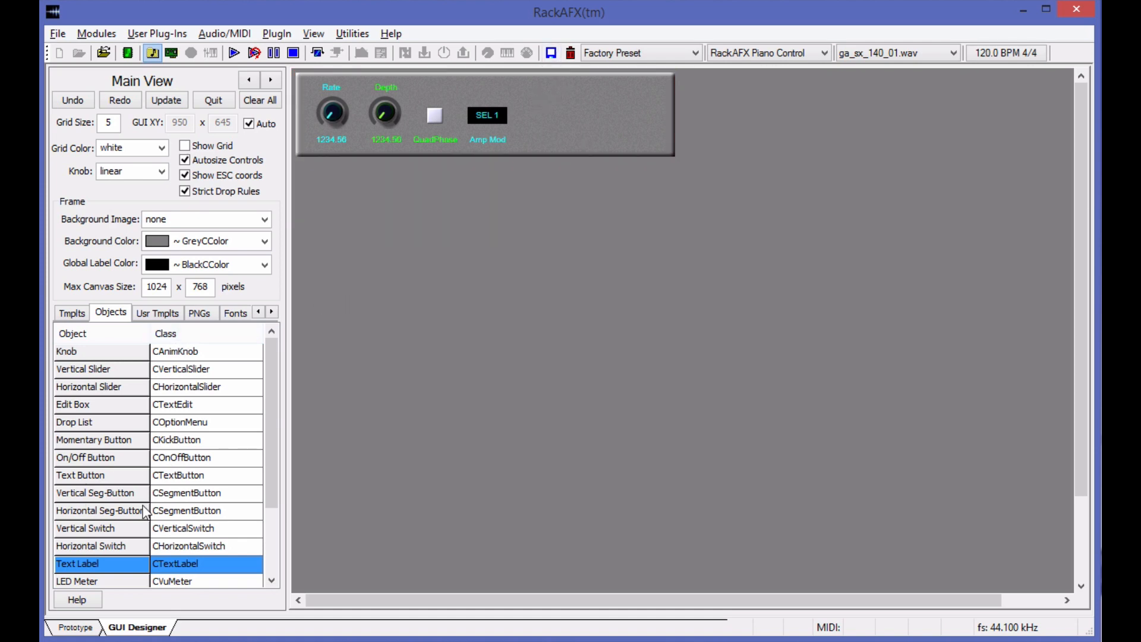
left_click_drag(274, 423, 268, 544)
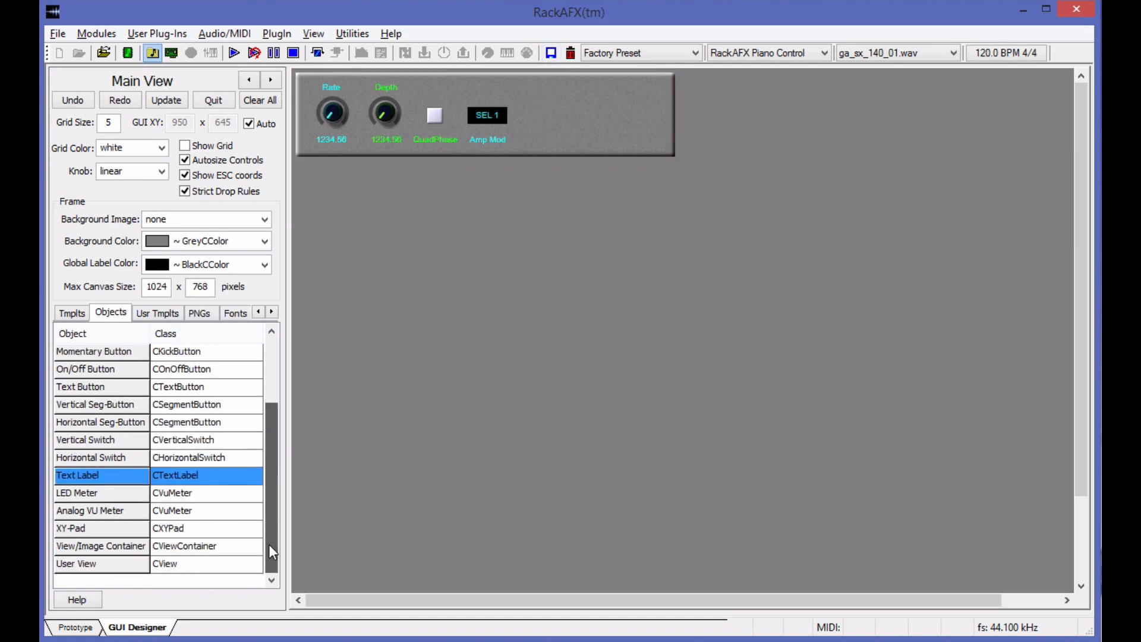
left_click(77, 492)
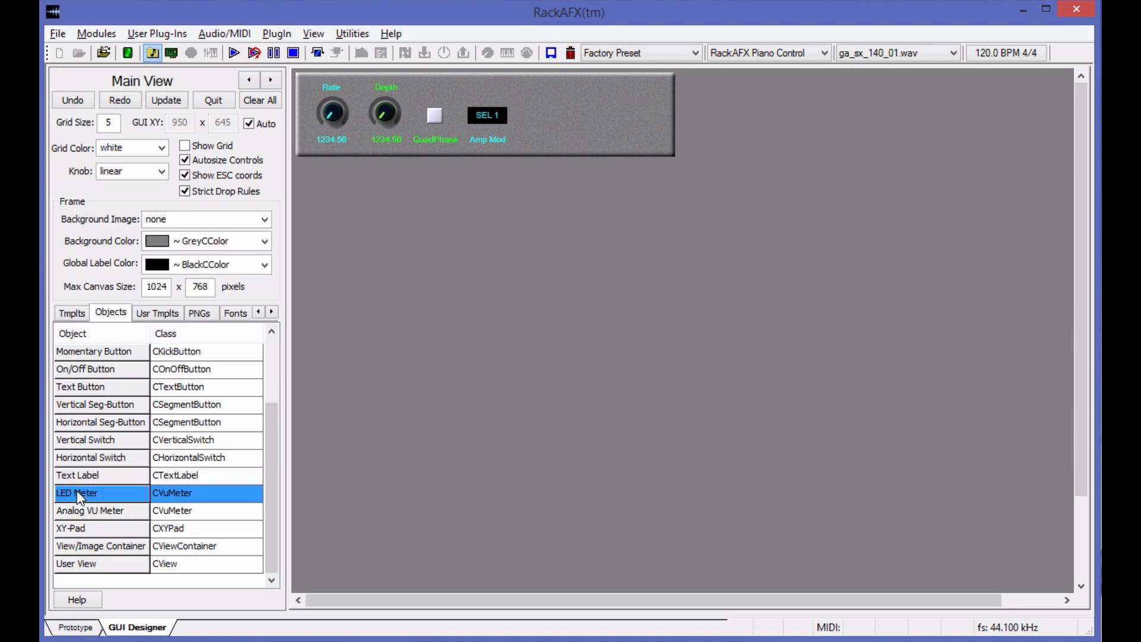
left_click_drag(76, 491, 543, 115)
Set the LED meter's Meter ON graphic to vuon and its Meter OFF graphic to vuoff.
right_click(539, 111)
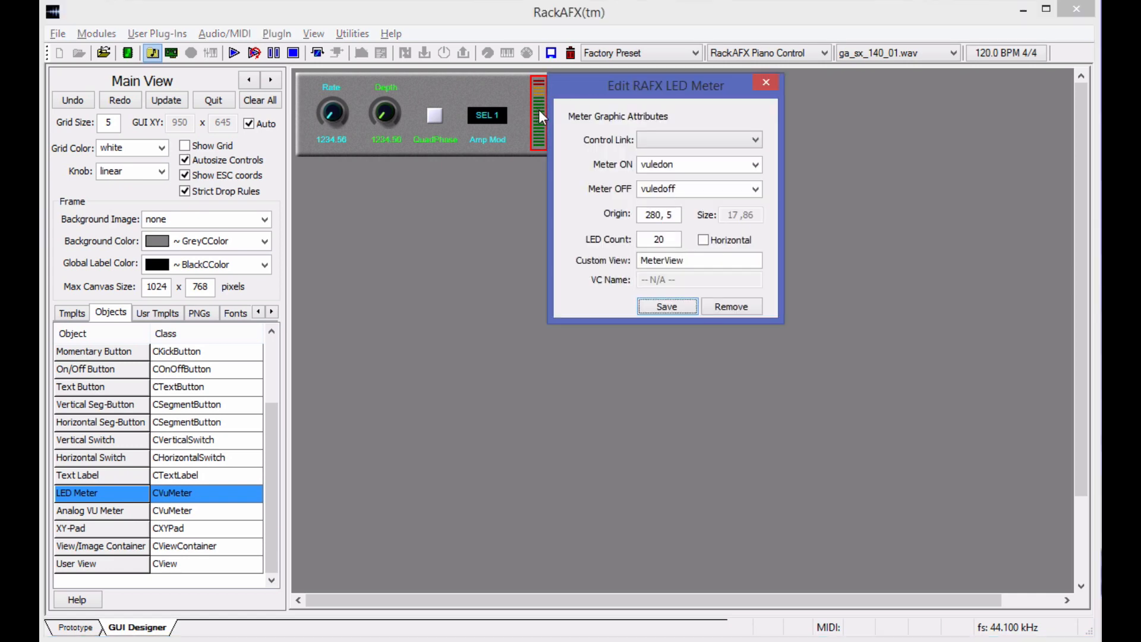
left_click(687, 140)
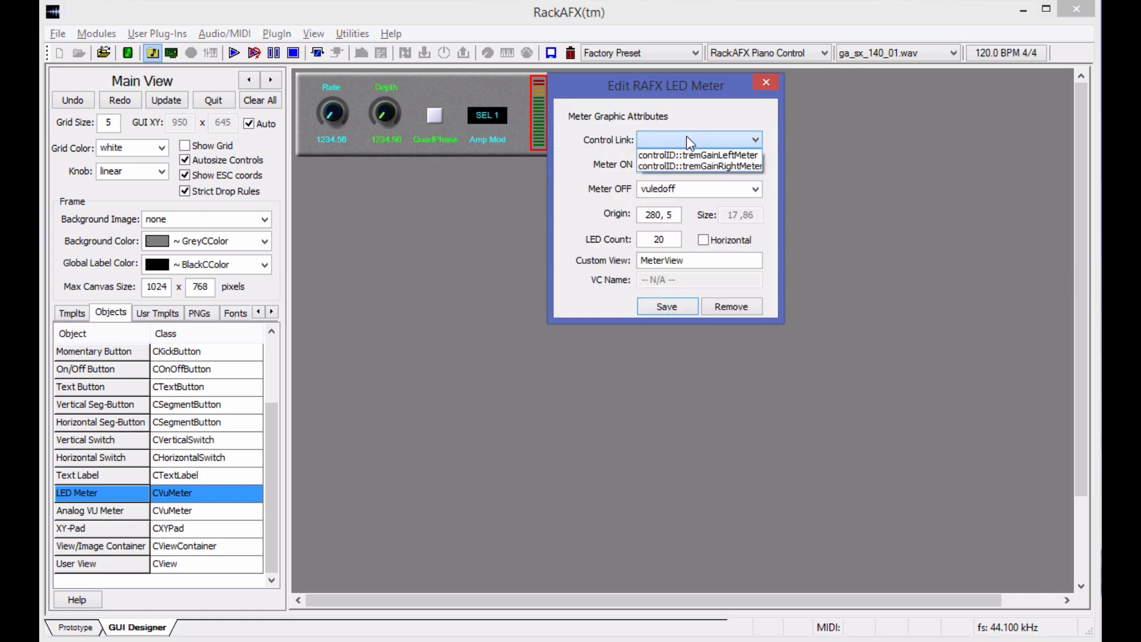
left_click(686, 139)
left_click(754, 165)
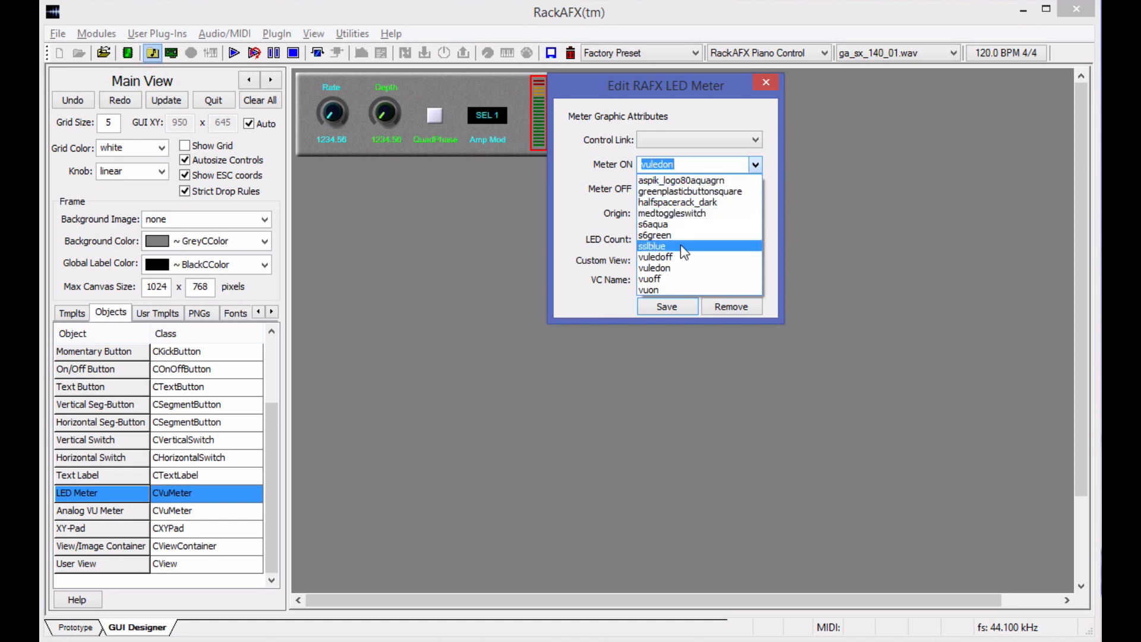
left_click(683, 278)
left_click(755, 189)
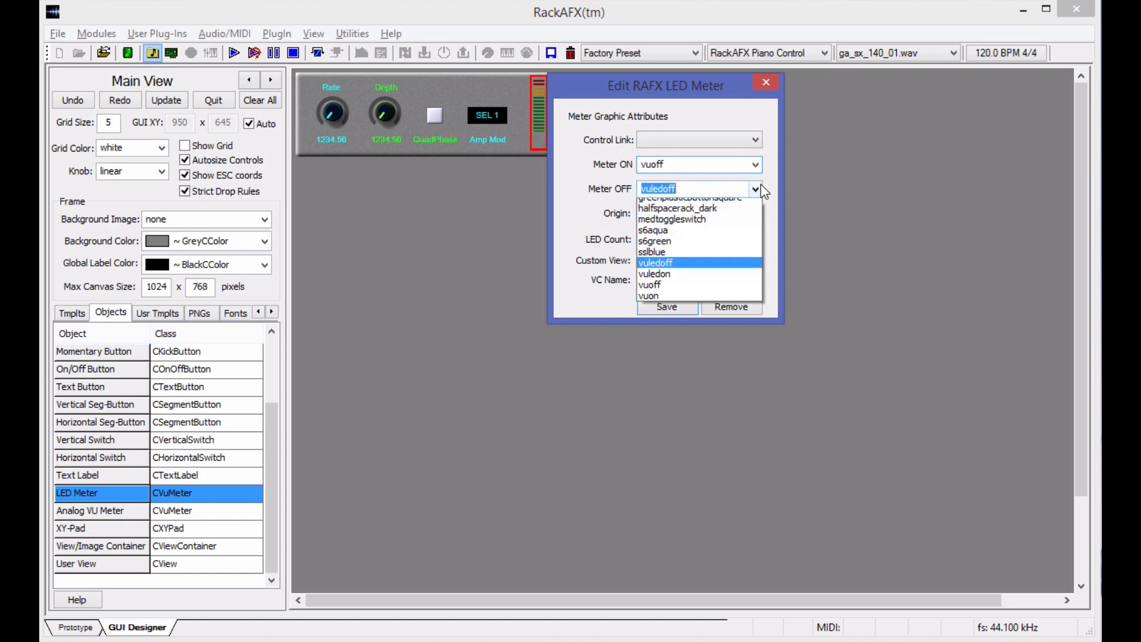
left_click(755, 165)
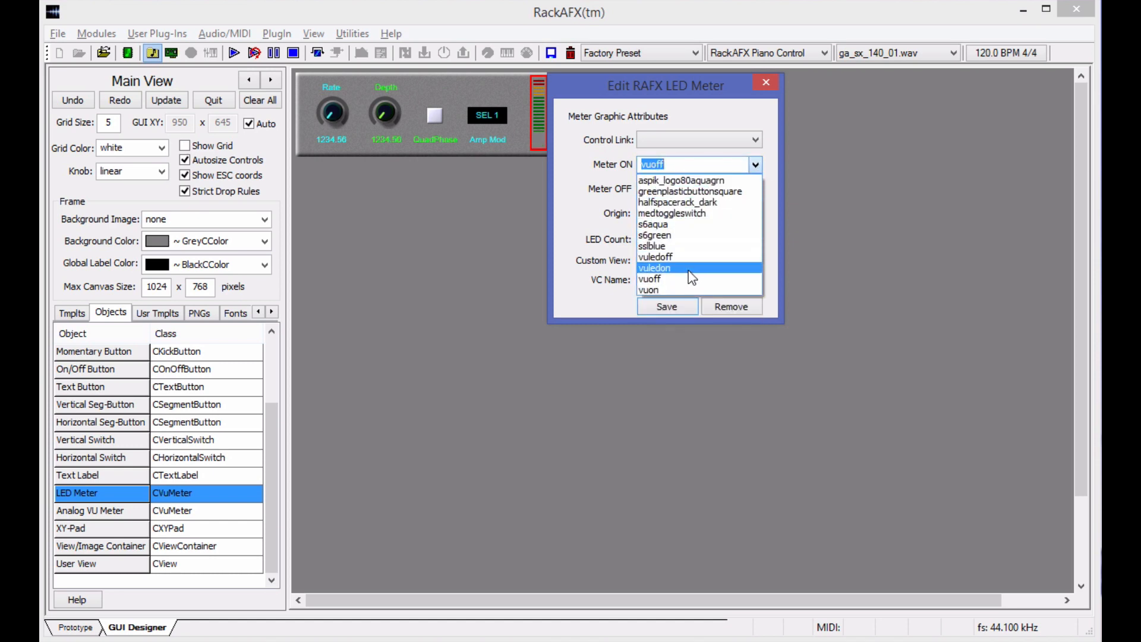
left_click(684, 289)
left_click(754, 189)
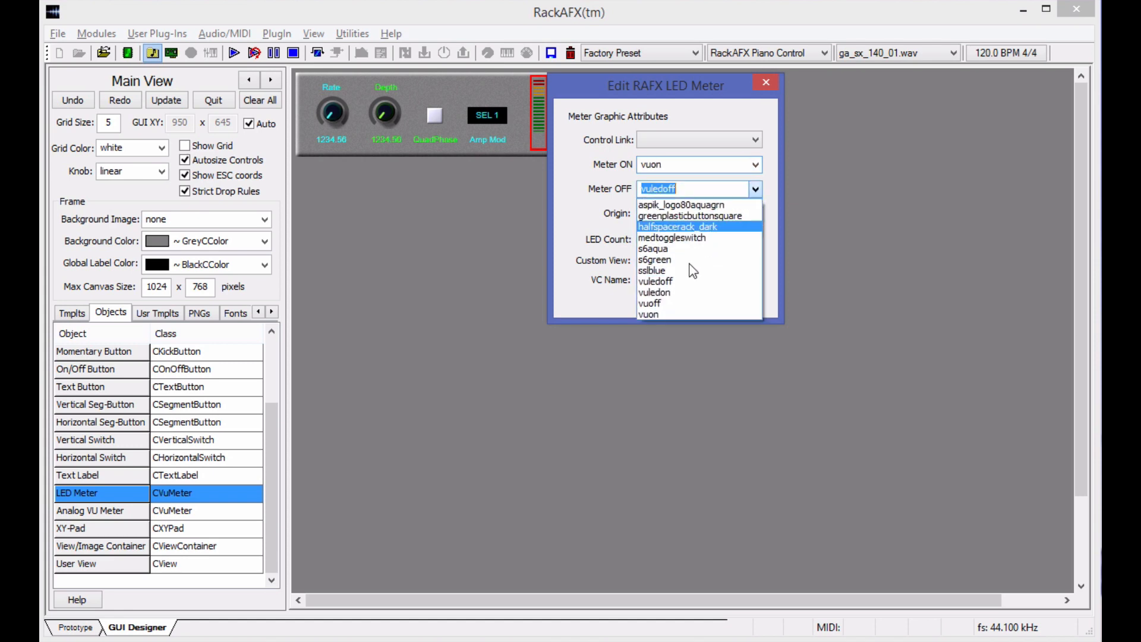
left_click(662, 302)
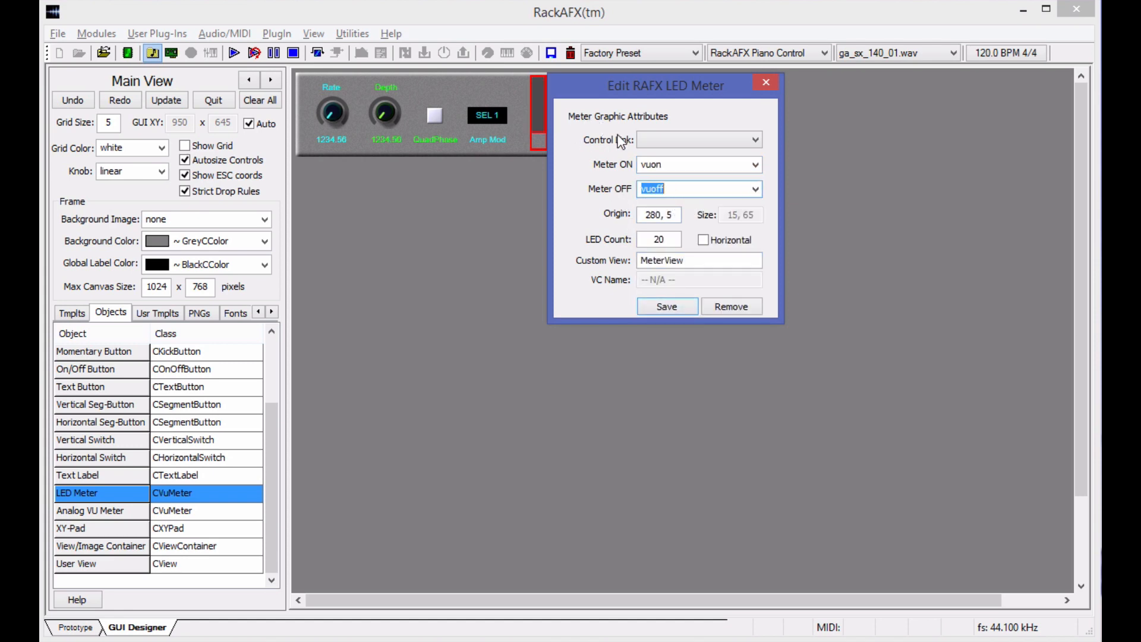
Link the LED meter to controlID::tremGainLeftMeter and save it, keeping it beside the drop list.
left_click(727, 143)
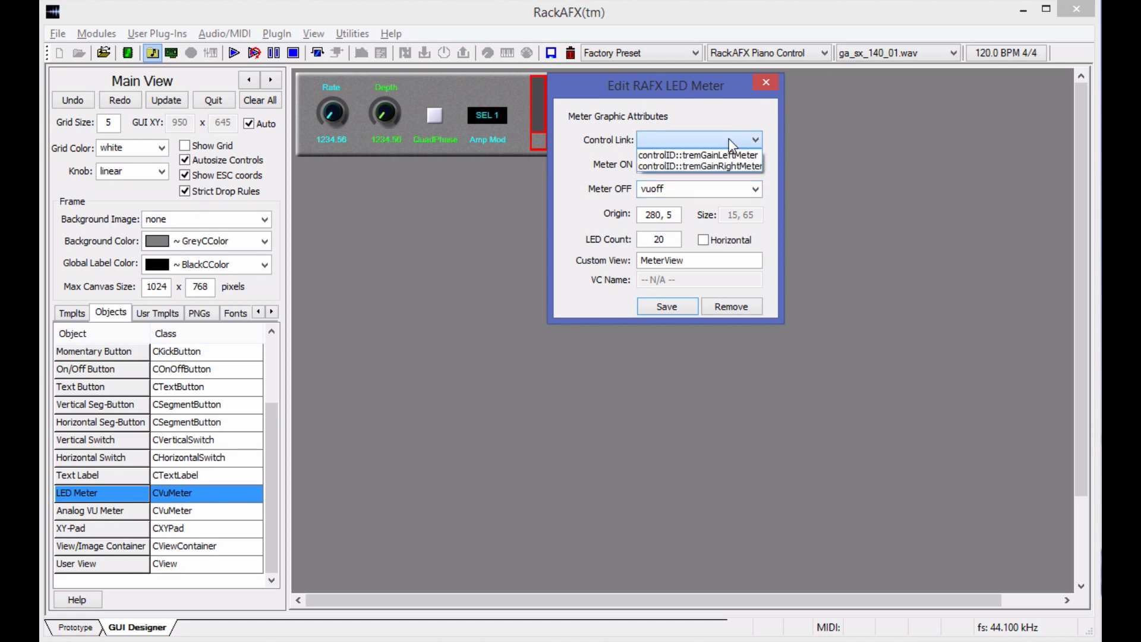
left_click(737, 156)
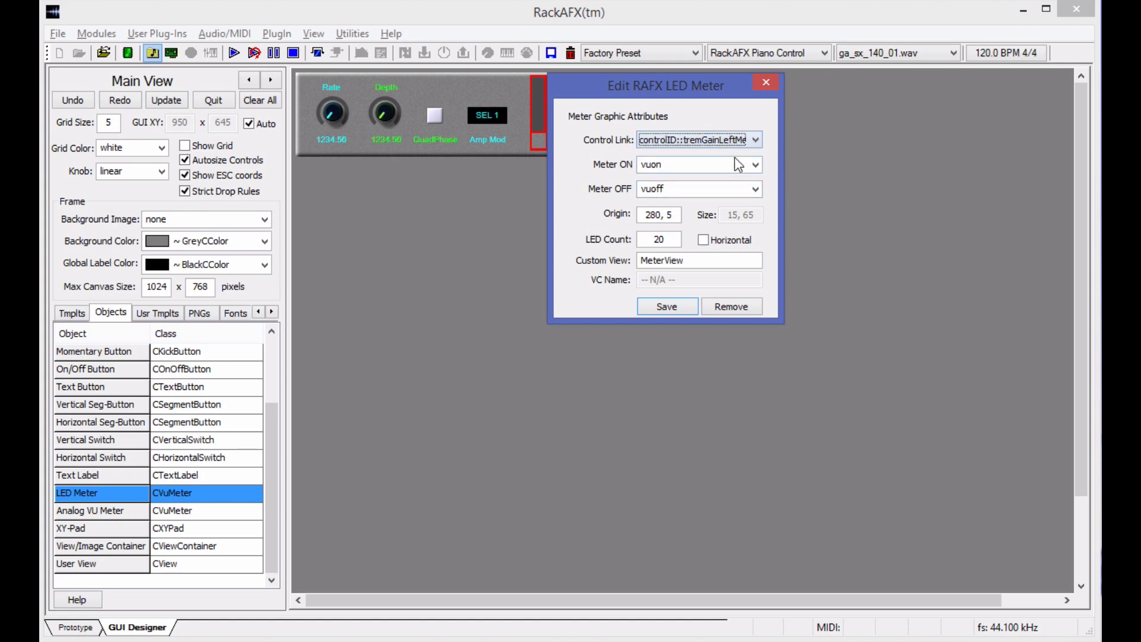
left_click(653, 305)
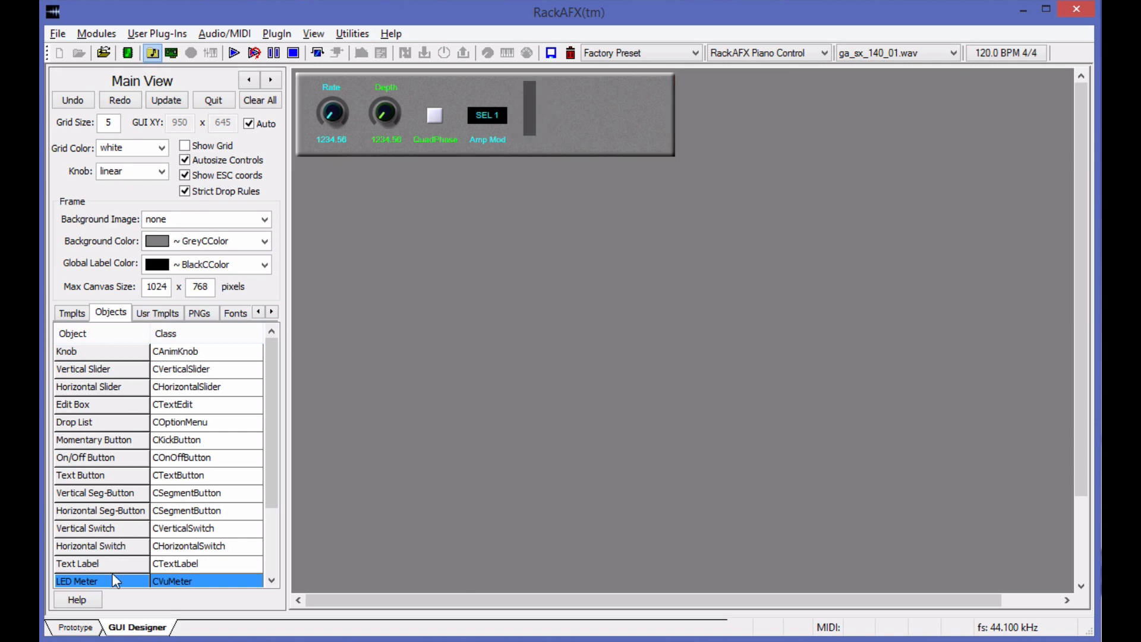
Add a second LED Meter to the right of the first and link it to controlID::tremGainRightMeter.
left_click_drag(103, 585, 565, 111)
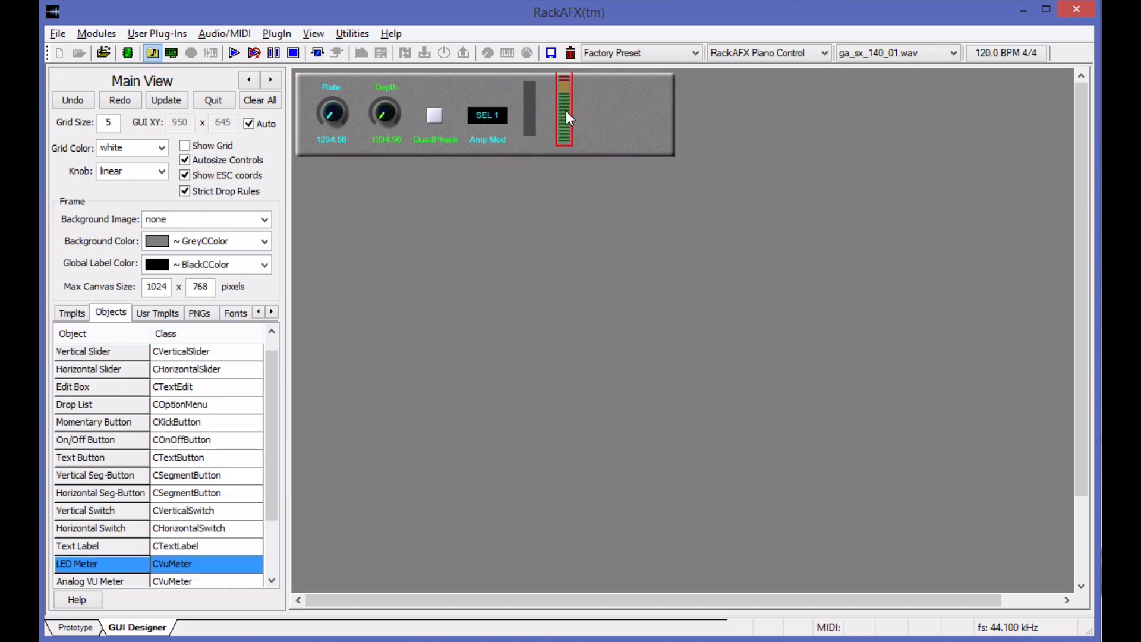
left_click(701, 136)
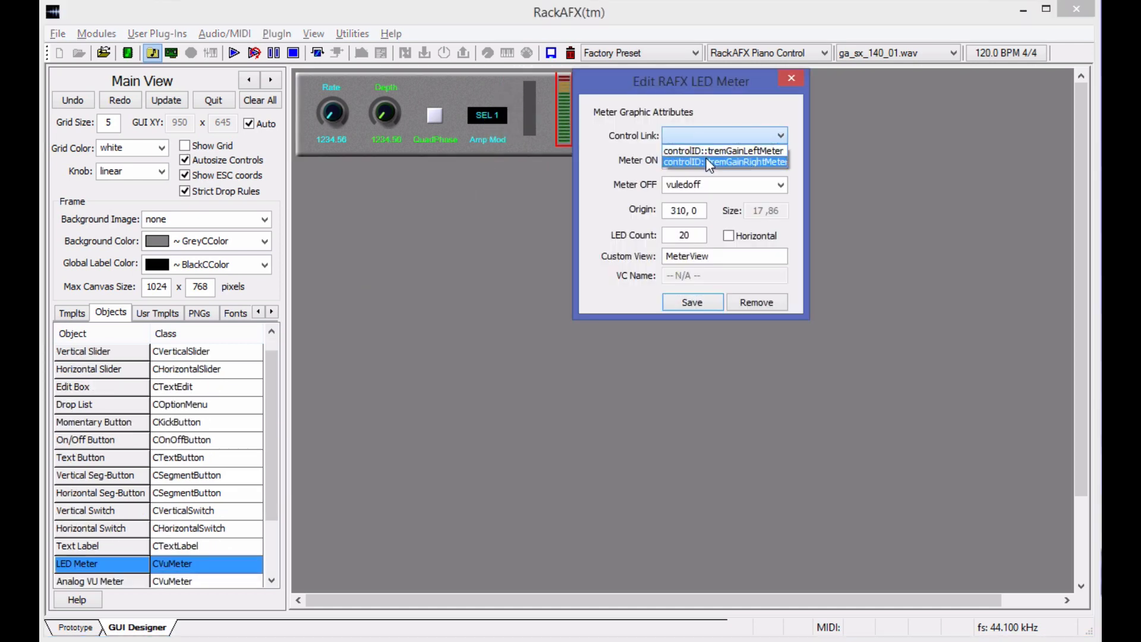
left_click(717, 161)
left_click(717, 165)
Give the second meter the vuon and vuoff graphics, save it, and place it close beside the first meter.
left_click(780, 160)
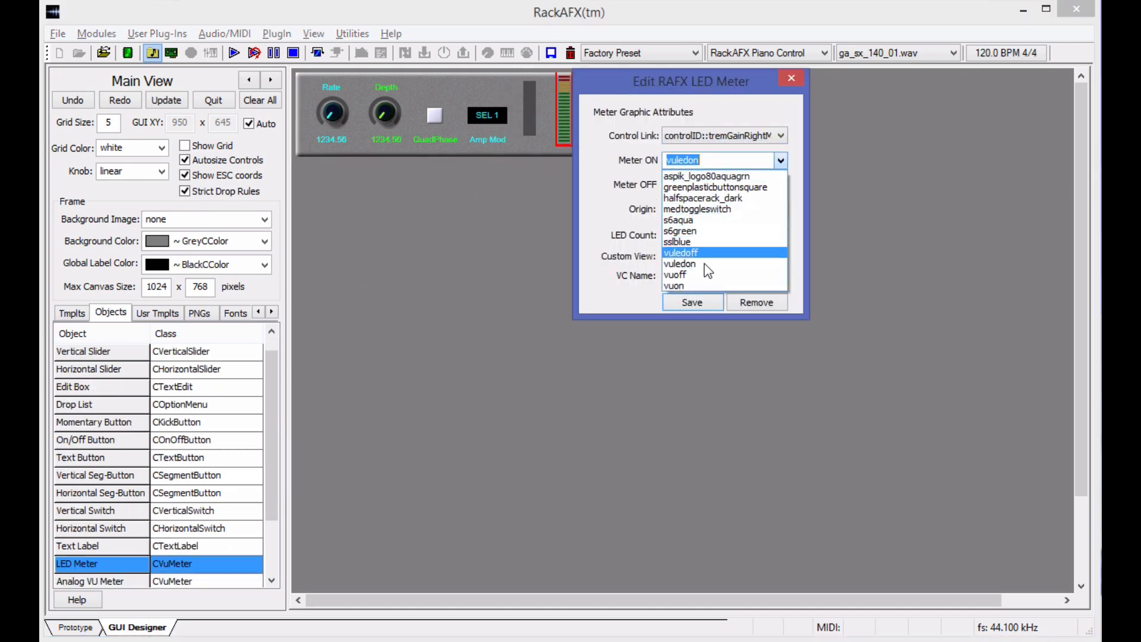
left_click(701, 286)
left_click(780, 185)
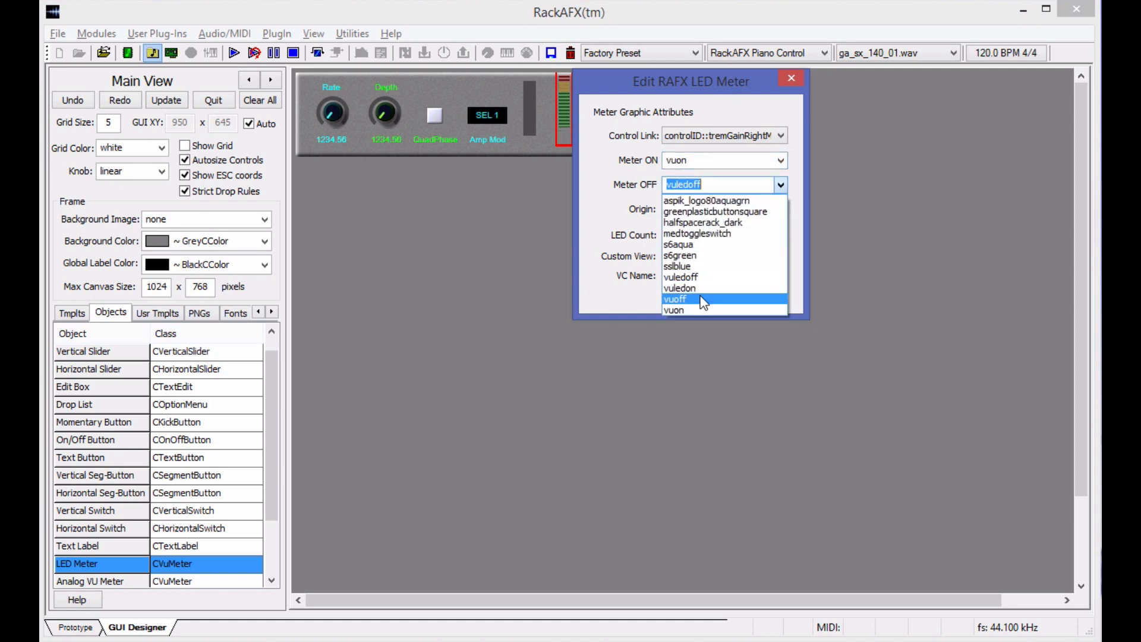
left_click(700, 300)
left_click(692, 302)
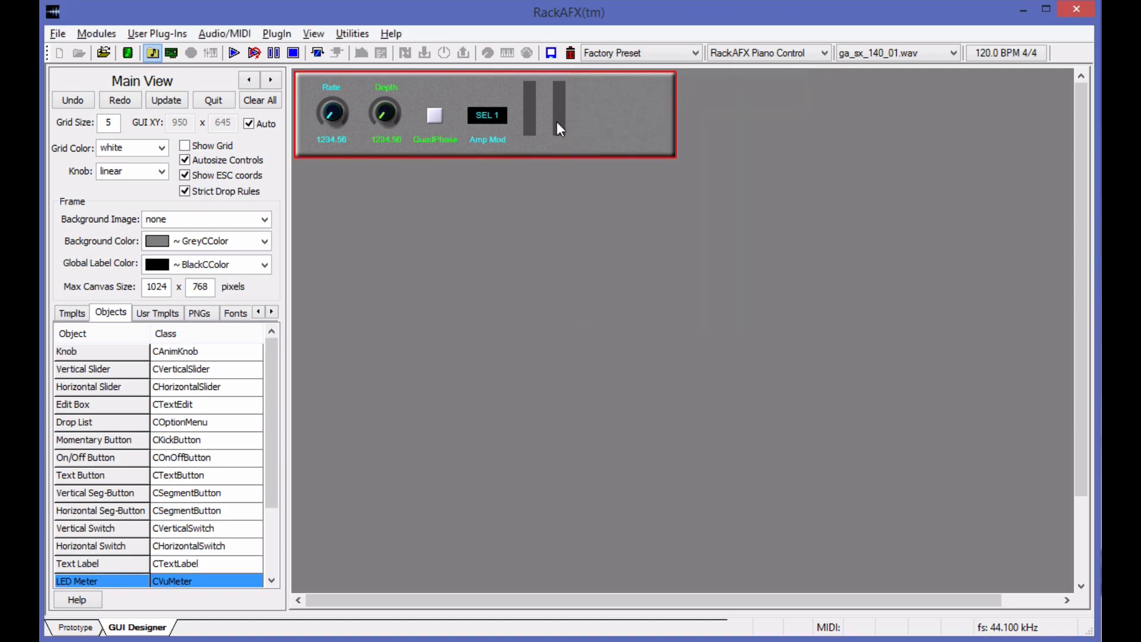
left_click(548, 120)
left_click(564, 200)
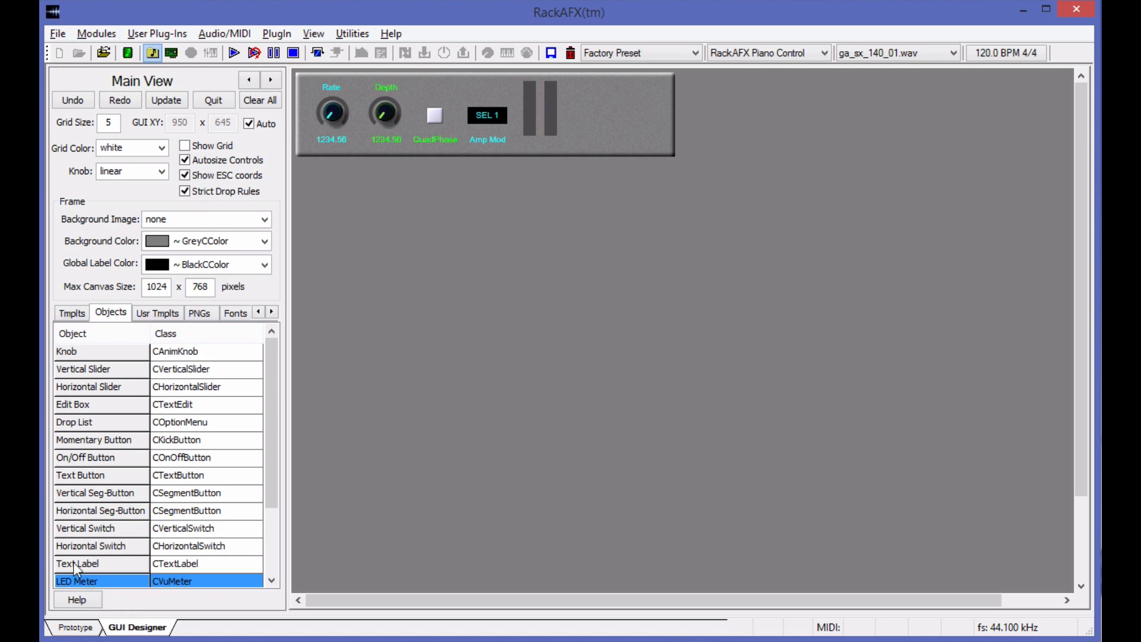
Add a Text Label to the right of the meters with the text LGR.
left_click_drag(73, 561, 606, 137)
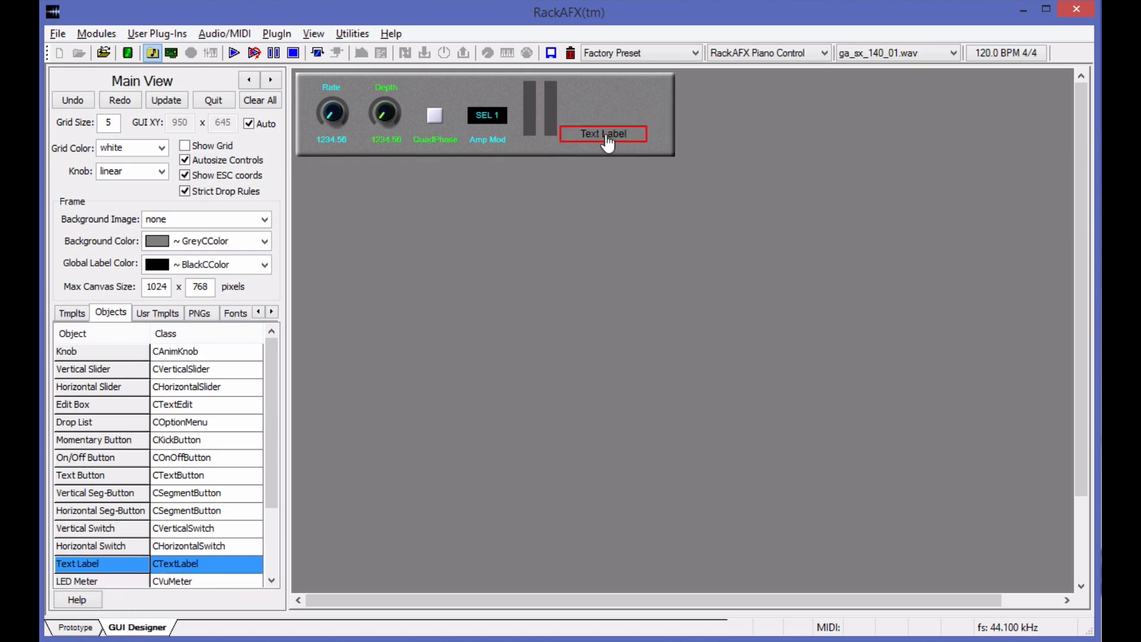
right_click(605, 137)
left_click_drag(816, 192, 701, 179)
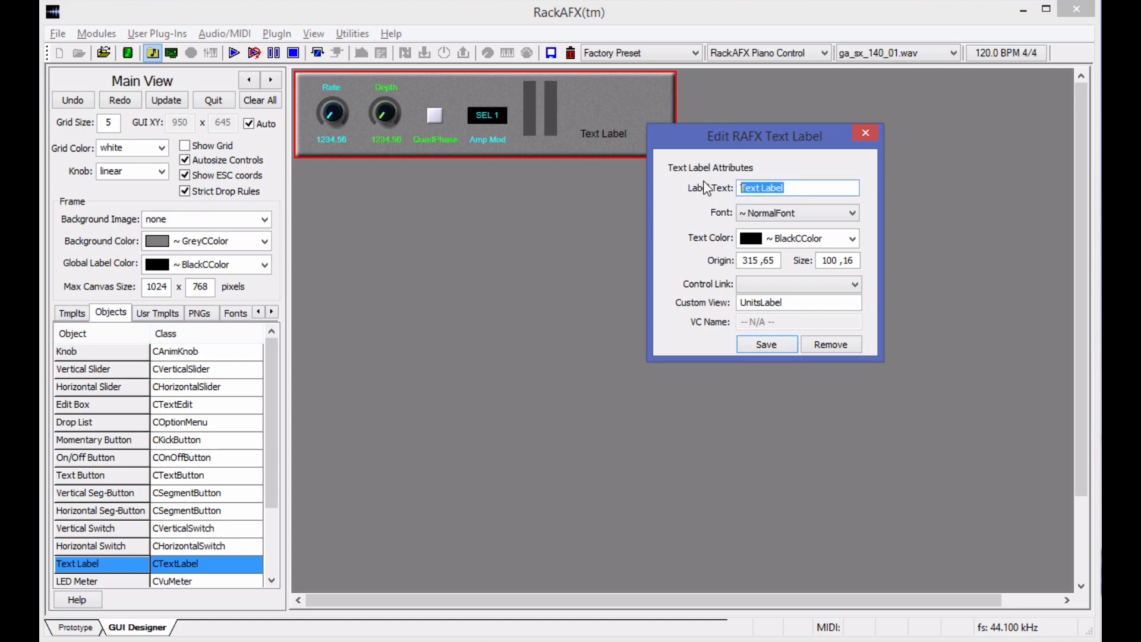
type("LGR")
Give the LGR label GreenCColor text and the NormalFontSmaller font, and save it.
left_click(853, 238)
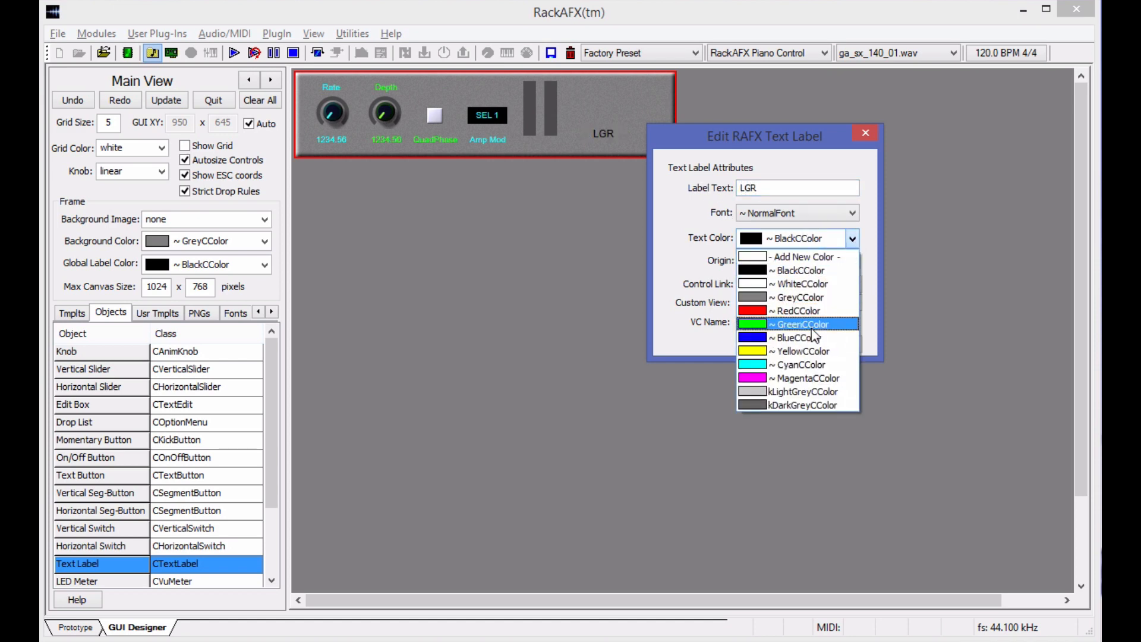
left_click(817, 324)
left_click(802, 290)
left_click(701, 267)
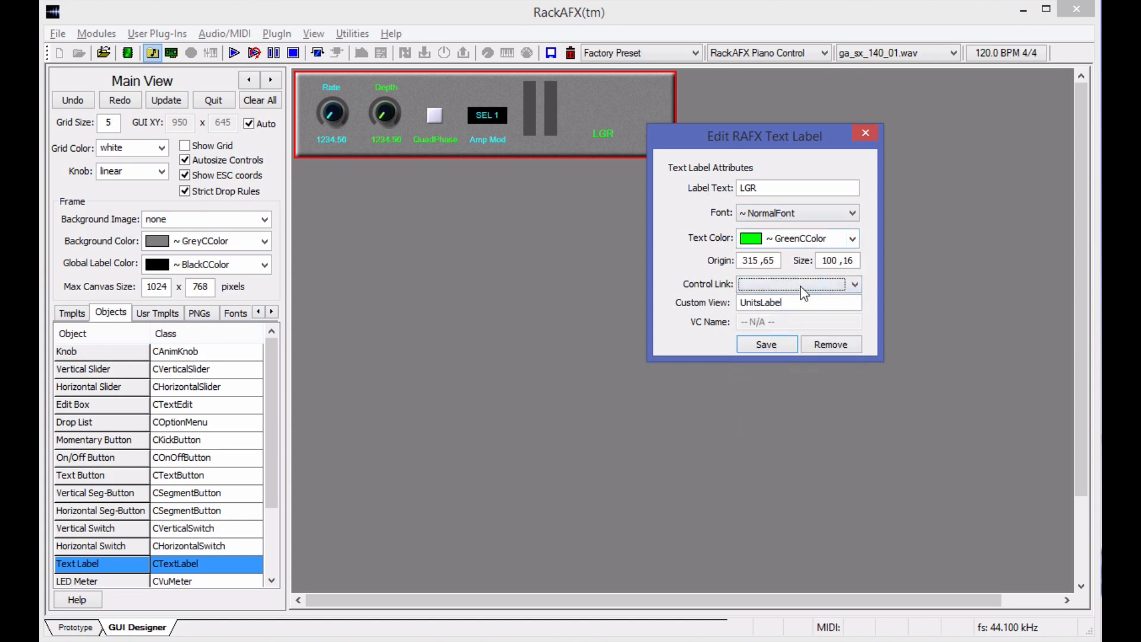
left_click(851, 212)
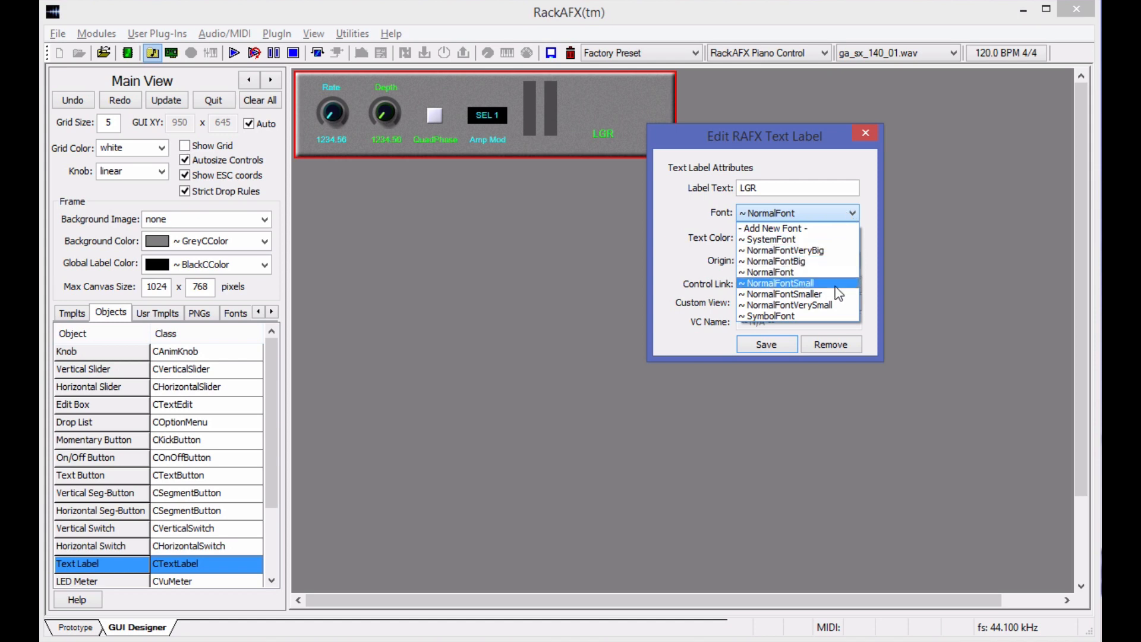
left_click(765, 295)
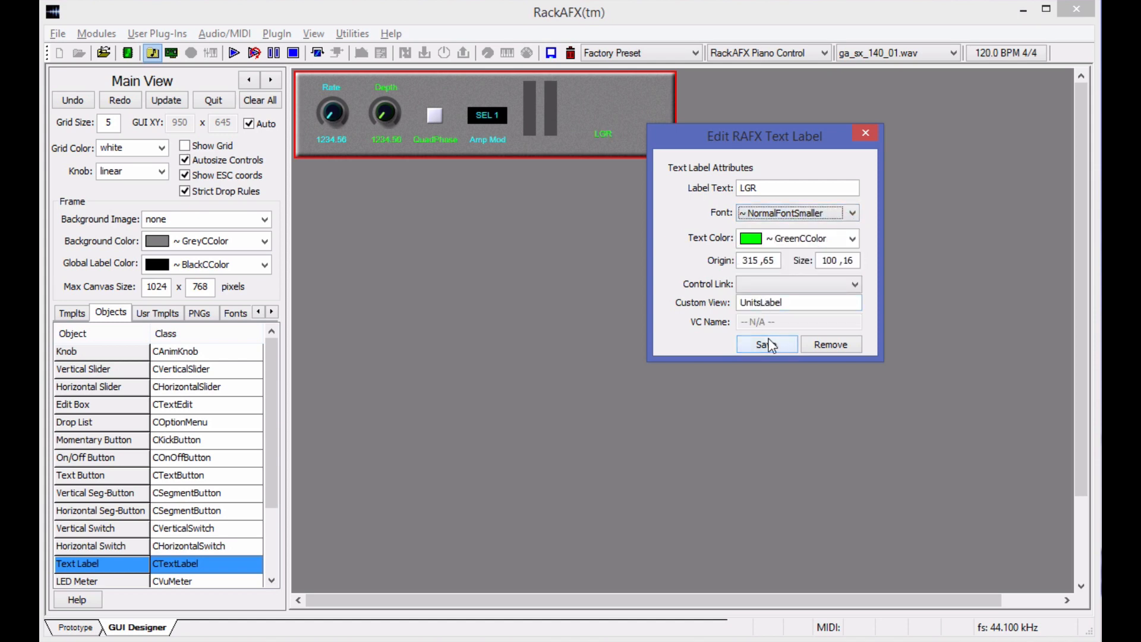
left_click(766, 344)
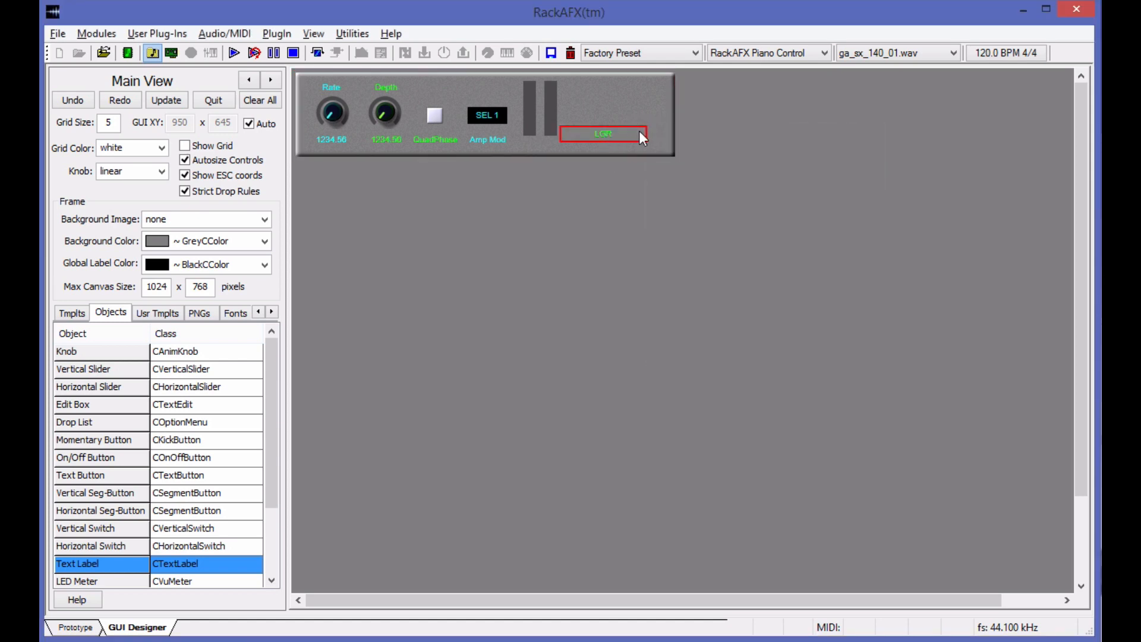
Shrink the LGR label to a size of 30, 16 and position it directly under the left meter.
left_click_drag(646, 133, 583, 134)
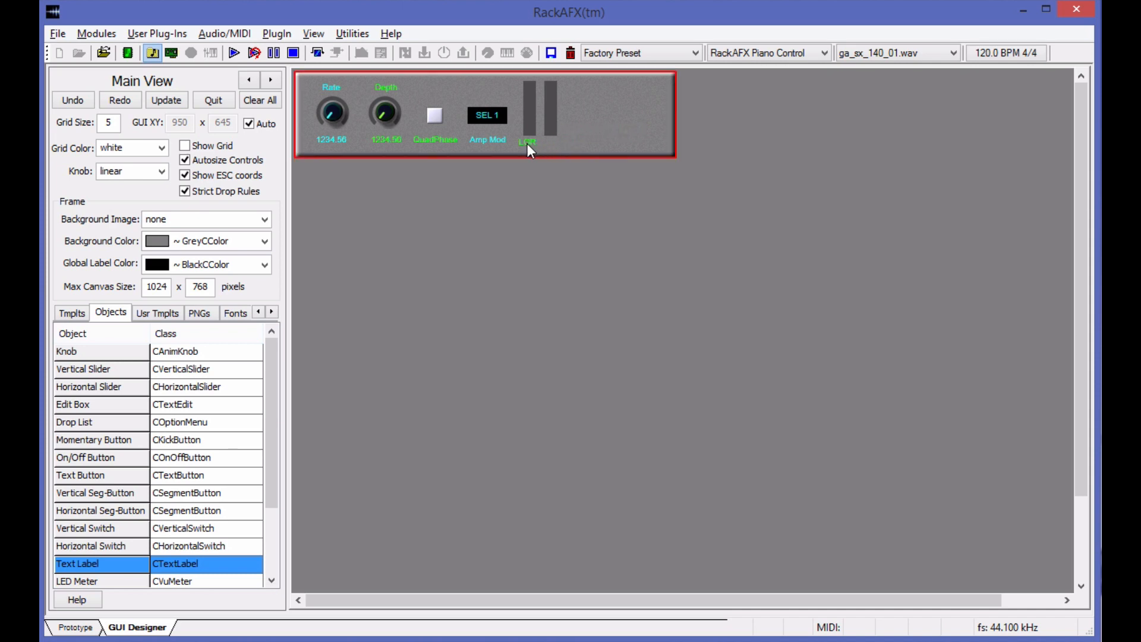
mouse_move(527, 144)
mouse_move(527, 108)
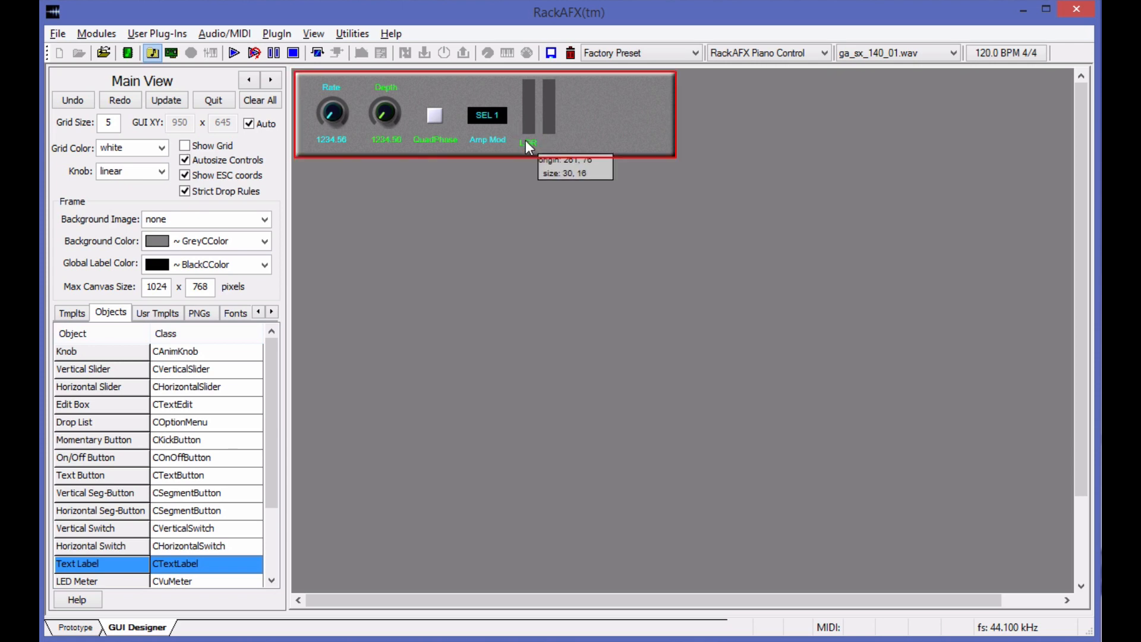
left_click_drag(526, 139, 526, 137)
Add another Text Label to the right of the meters with the text RGR.
left_click_drag(113, 565, 632, 104)
right_click(612, 110)
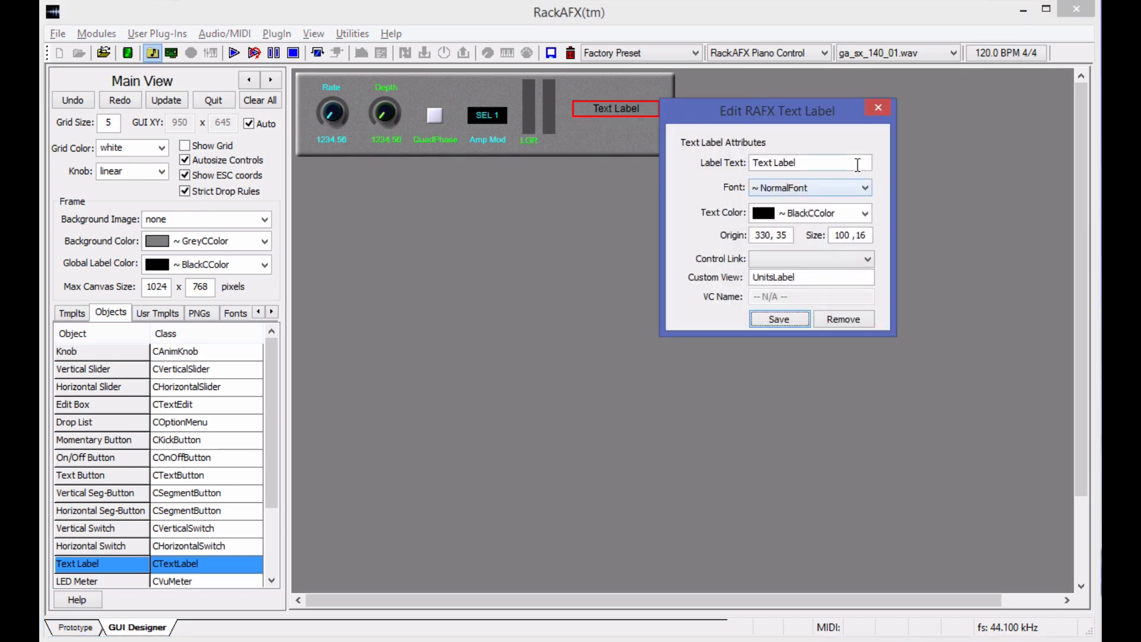
type("RGR")
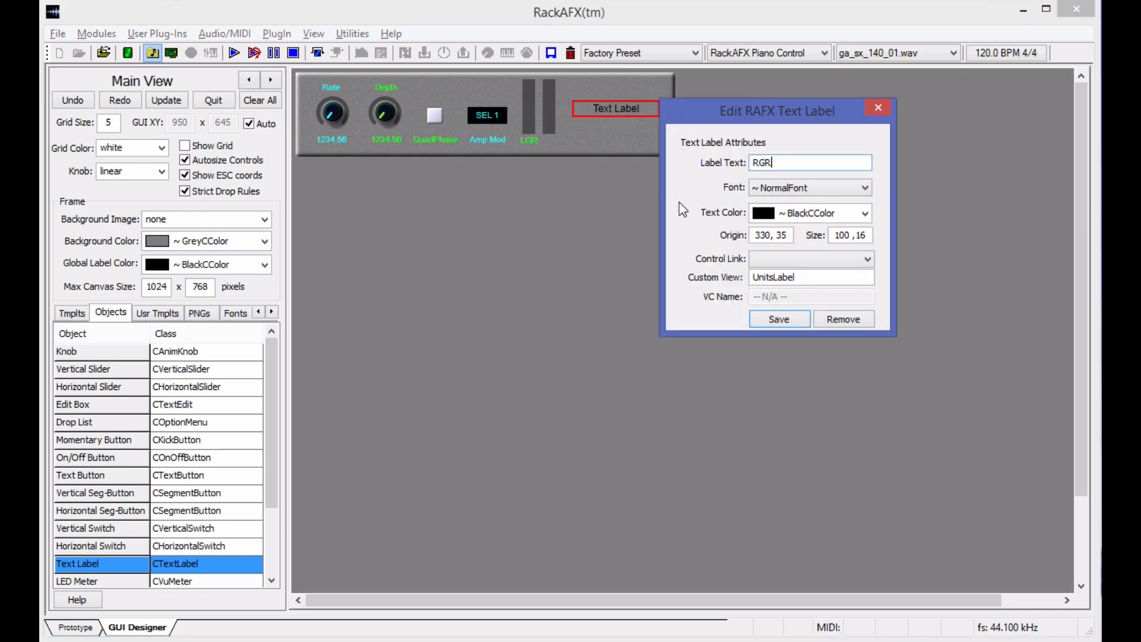
Give the RGR label the NormalFontSmaller font and GreenCColor text, and save it.
left_click(862, 188)
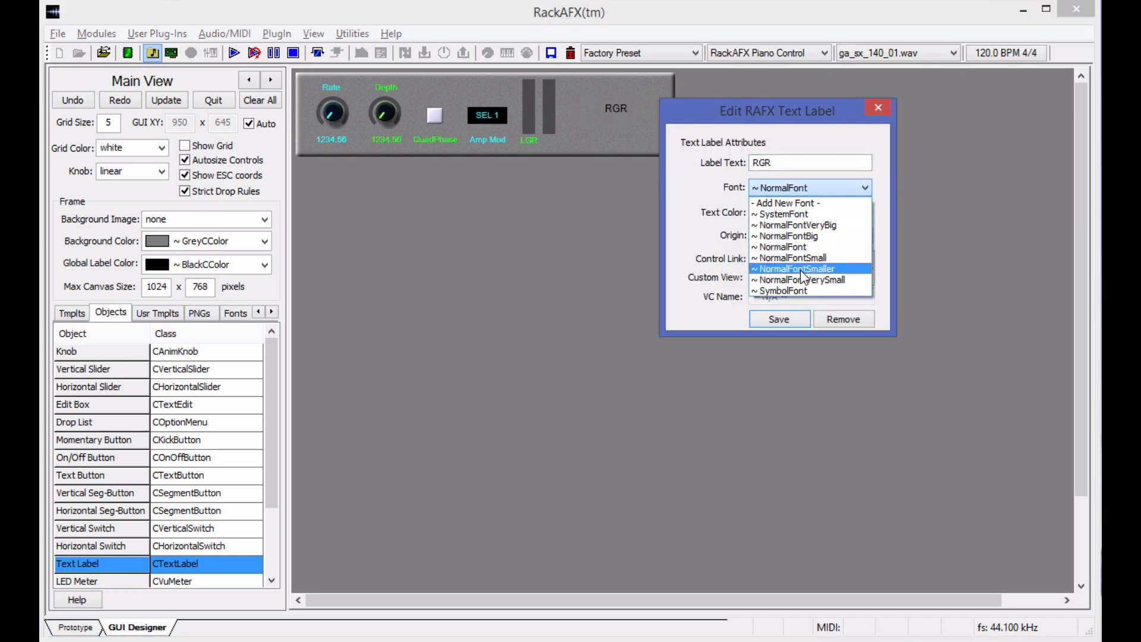
left_click(801, 270)
left_click(865, 212)
left_click(826, 295)
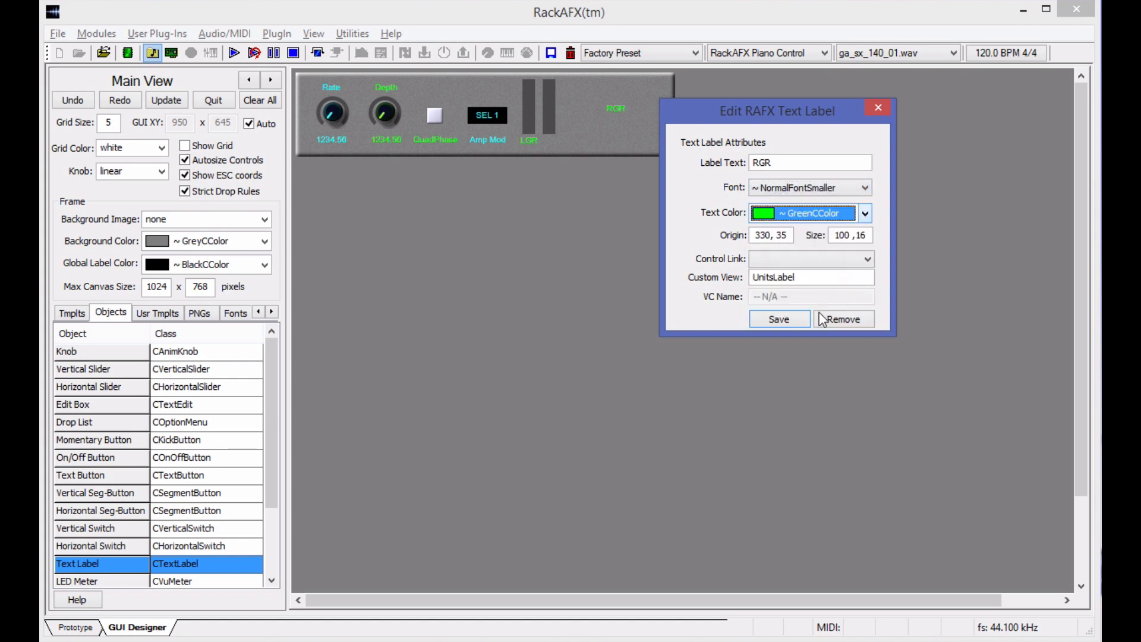
left_click(783, 316)
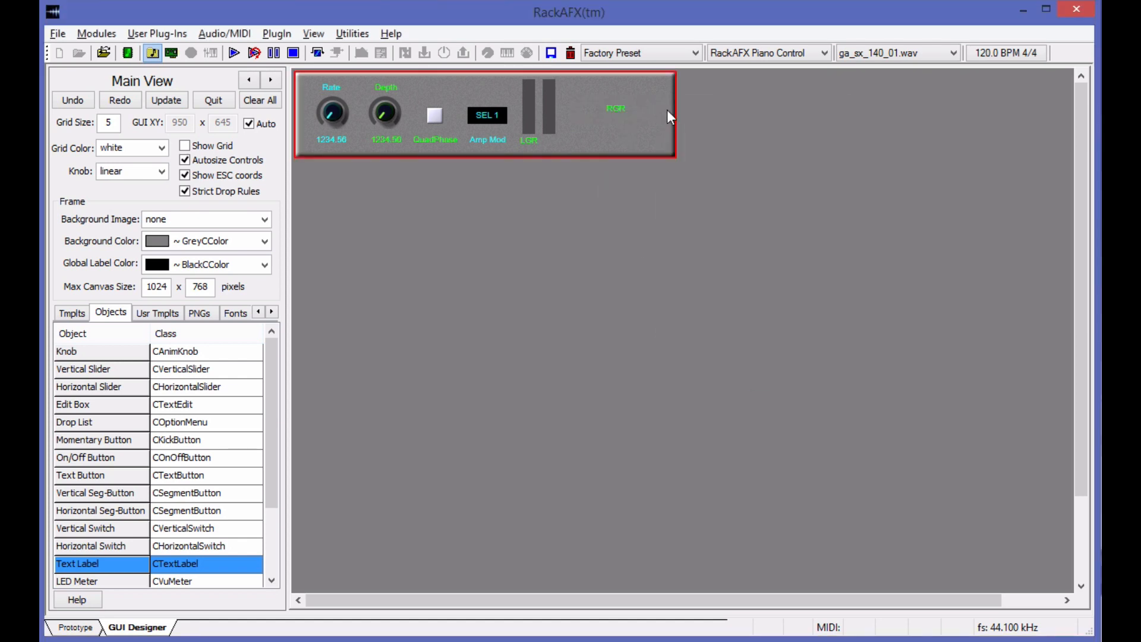
Shrink the RGR label, place it under the right meter beside LGR, and nudge that meter to origin 296, 10.
left_click_drag(661, 111, 545, 141)
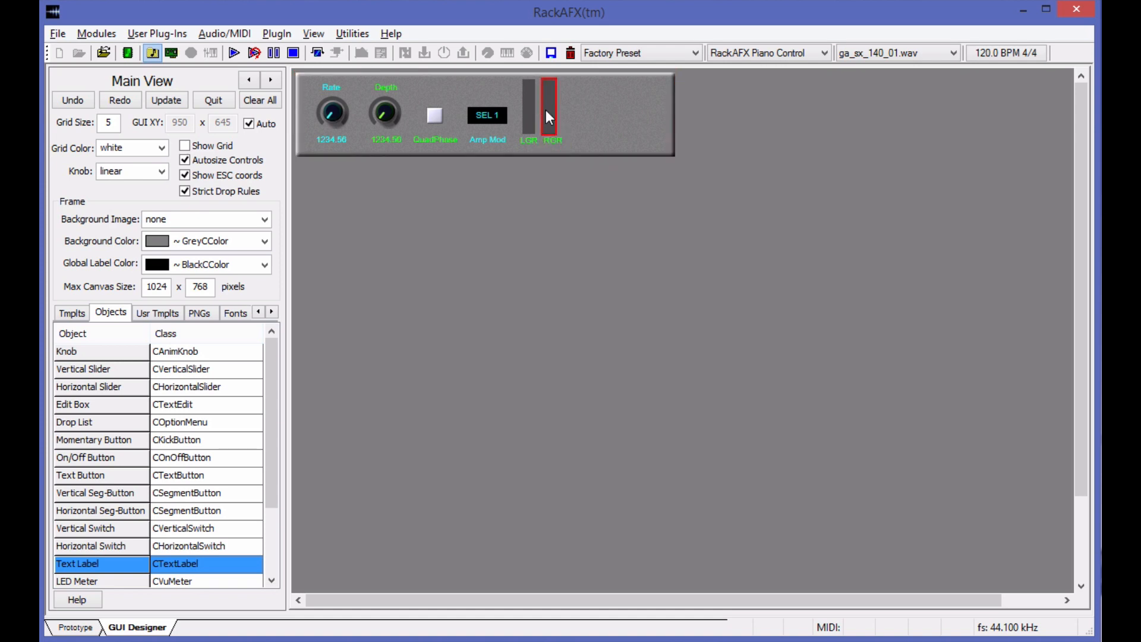
key("Right")
key("Right")
key("Left")
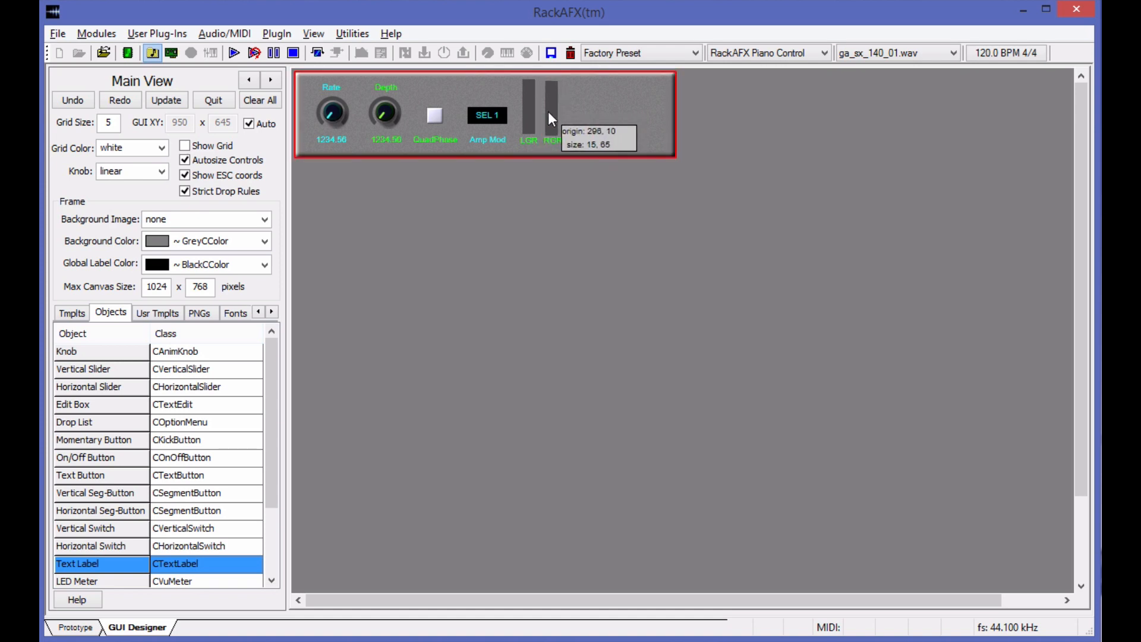
Nudge the right meter until it is level with the left meter and centred over the RGR label.
key("Down")
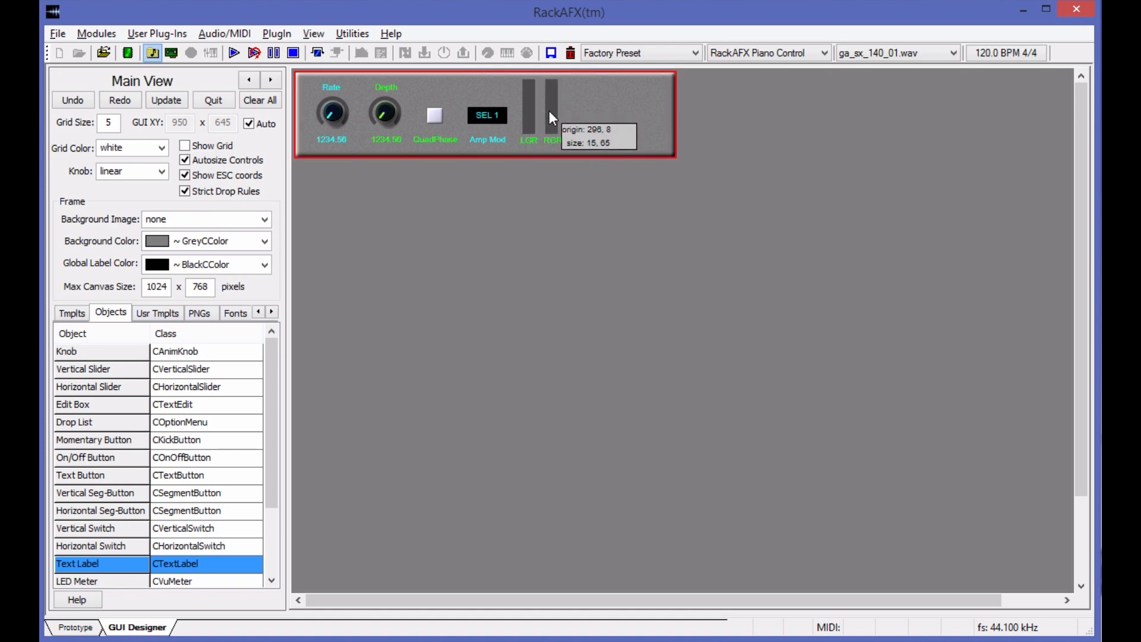
key("Right")
key("Right")
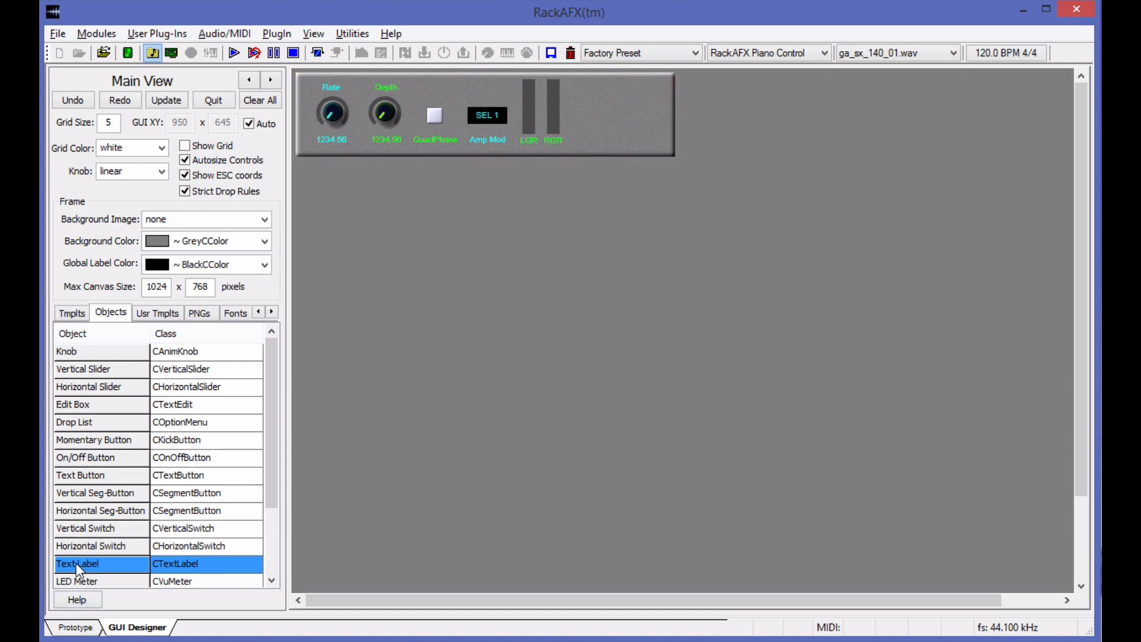
Add a Text Label above the QuadPhase button with the text Tremolo.
left_click_drag(76, 562, 437, 91)
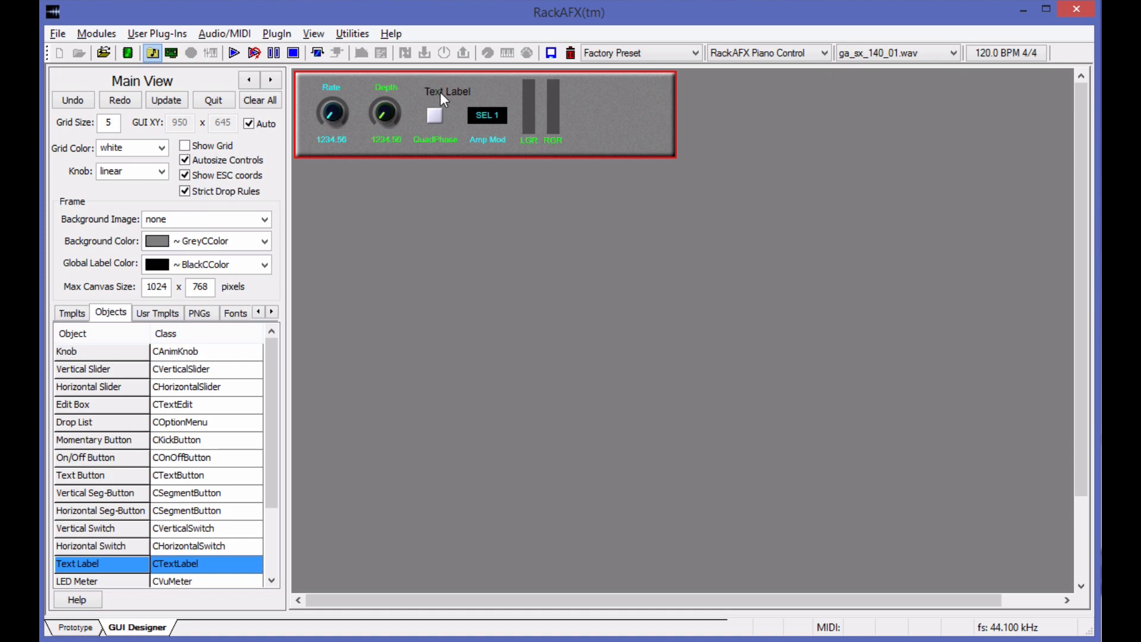
right_click(469, 91)
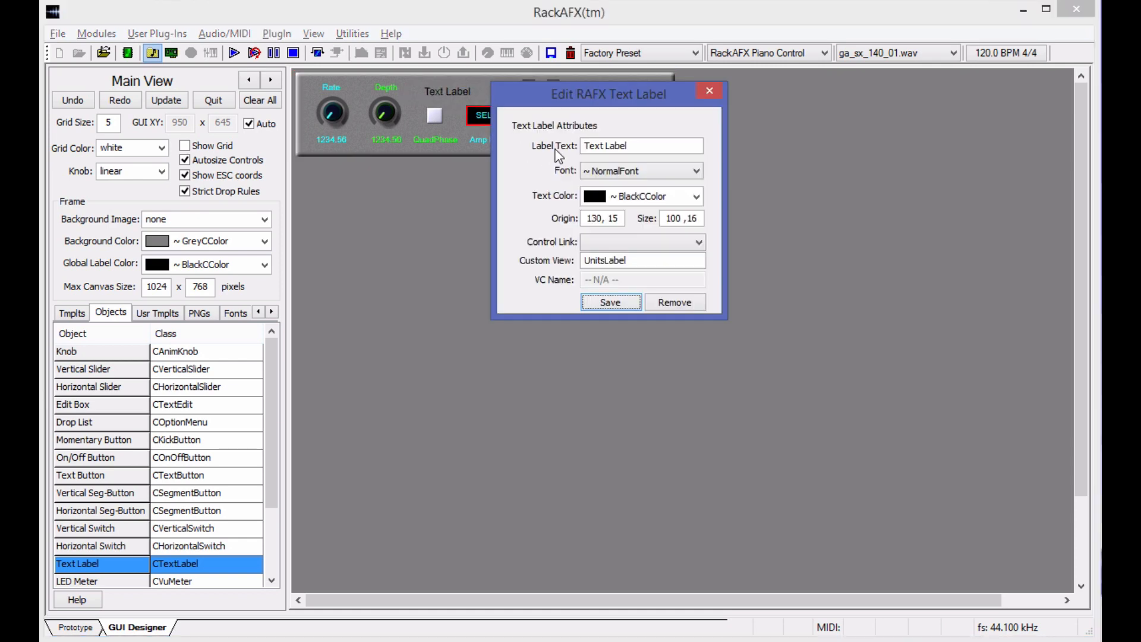
left_click_drag(677, 145, 512, 146)
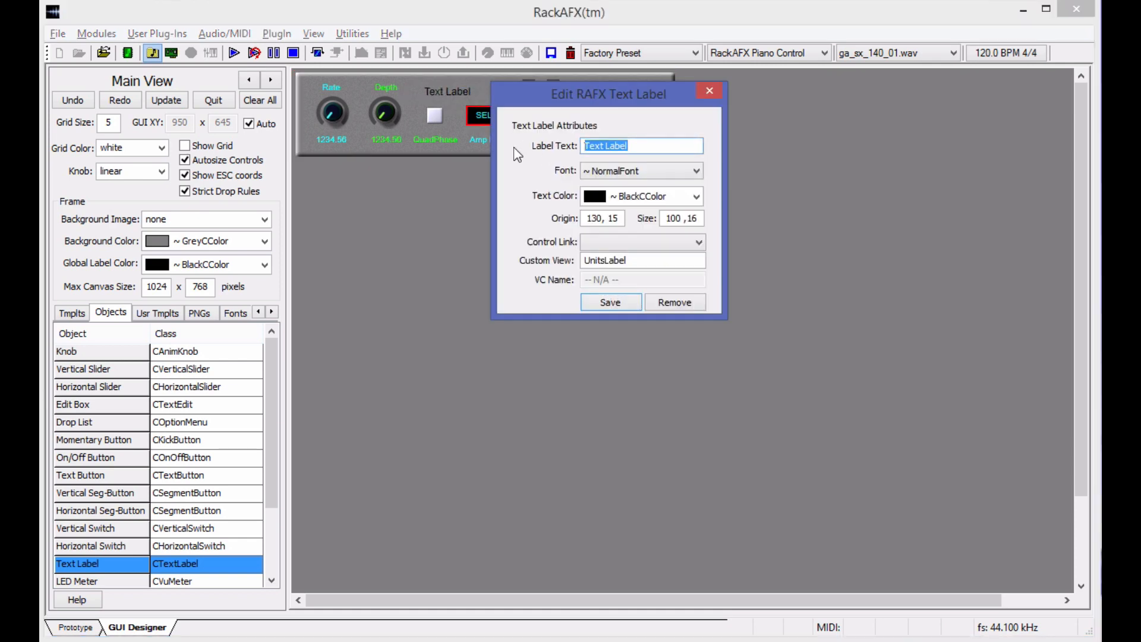
type("Tremolo")
Give the Tremolo label the NormalFontVeryBig font and GreenCColor text, and save it.
left_click(656, 170)
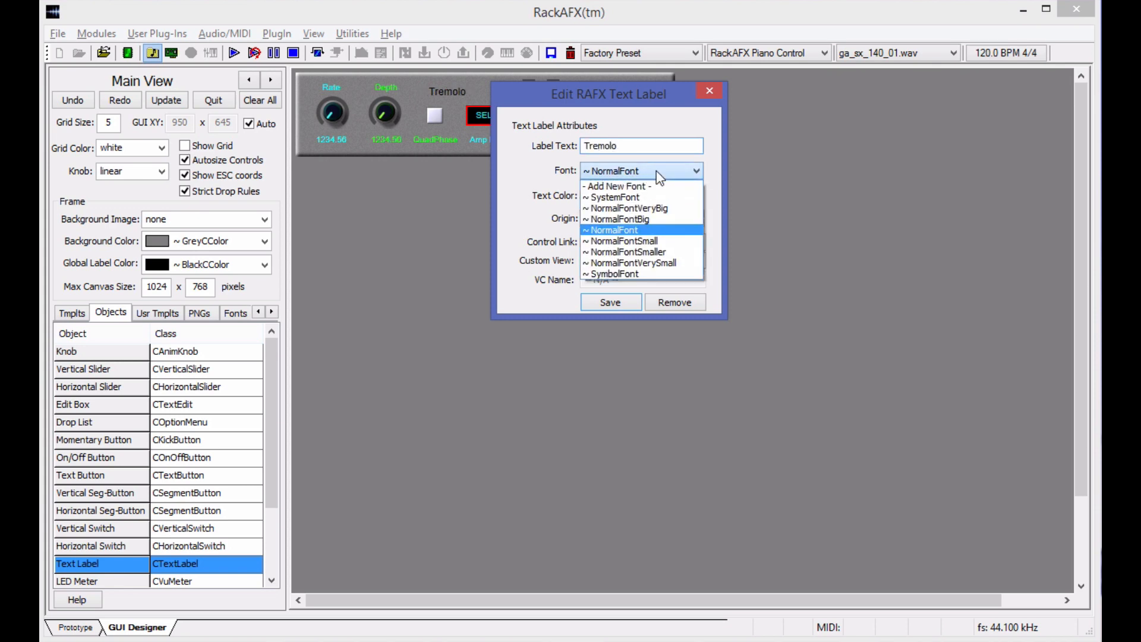
left_click(660, 220)
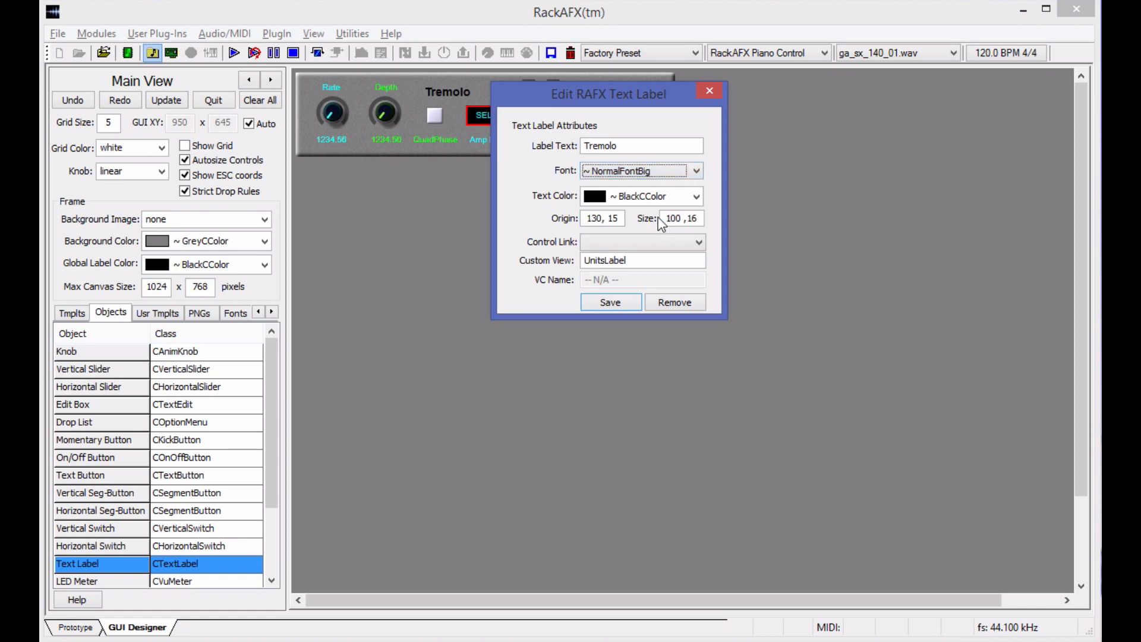
left_click(680, 176)
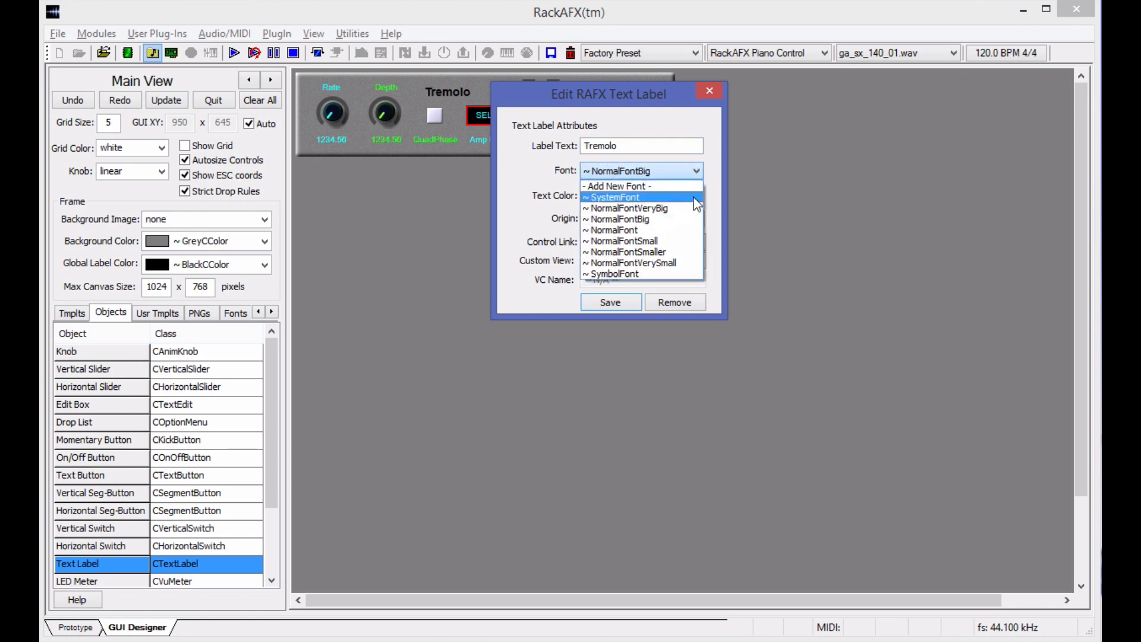
left_click(681, 210)
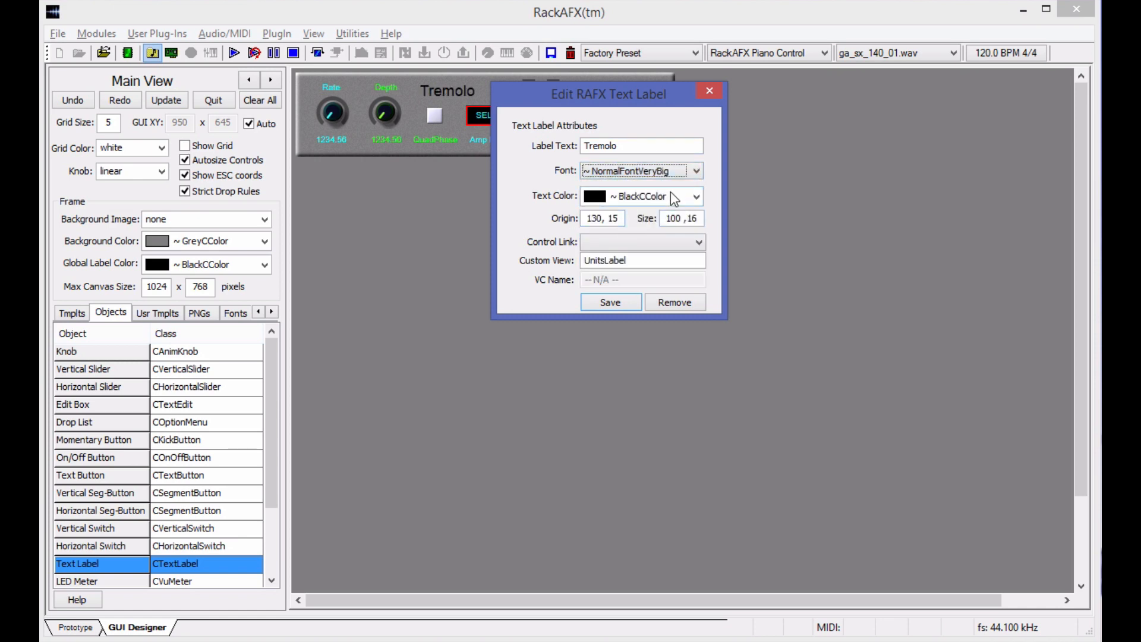
left_click(670, 191)
left_click(658, 283)
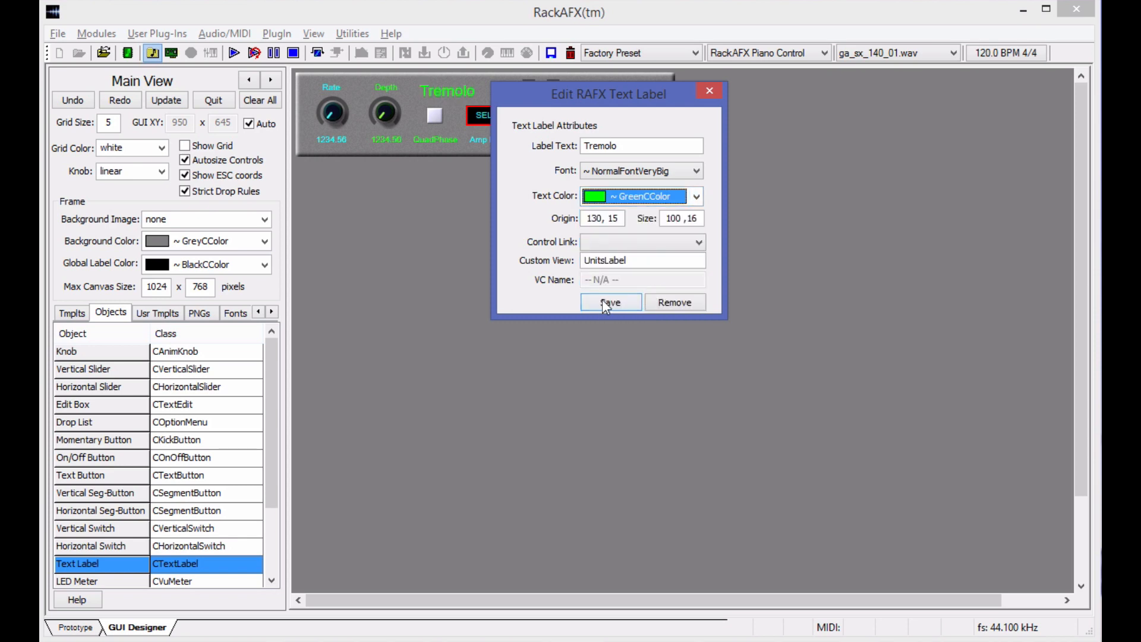
left_click(608, 304)
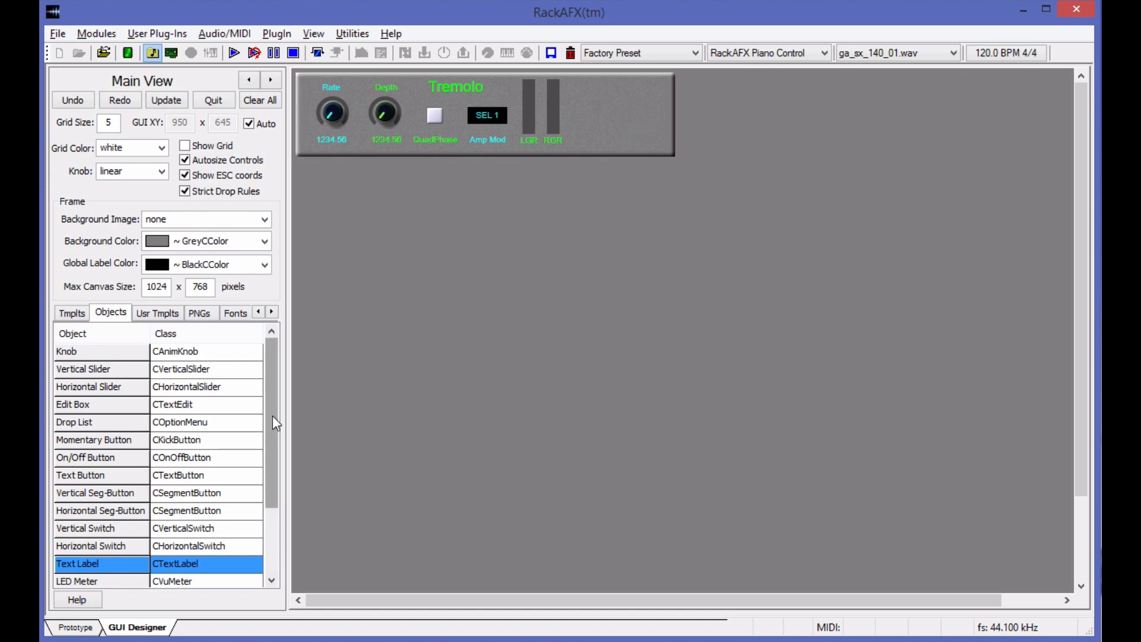
Add a View/Image Container on the empty canvas below the panel and set its size to 80,80.
scroll(272, 415, "down", 2)
left_click_drag(103, 544, 617, 266)
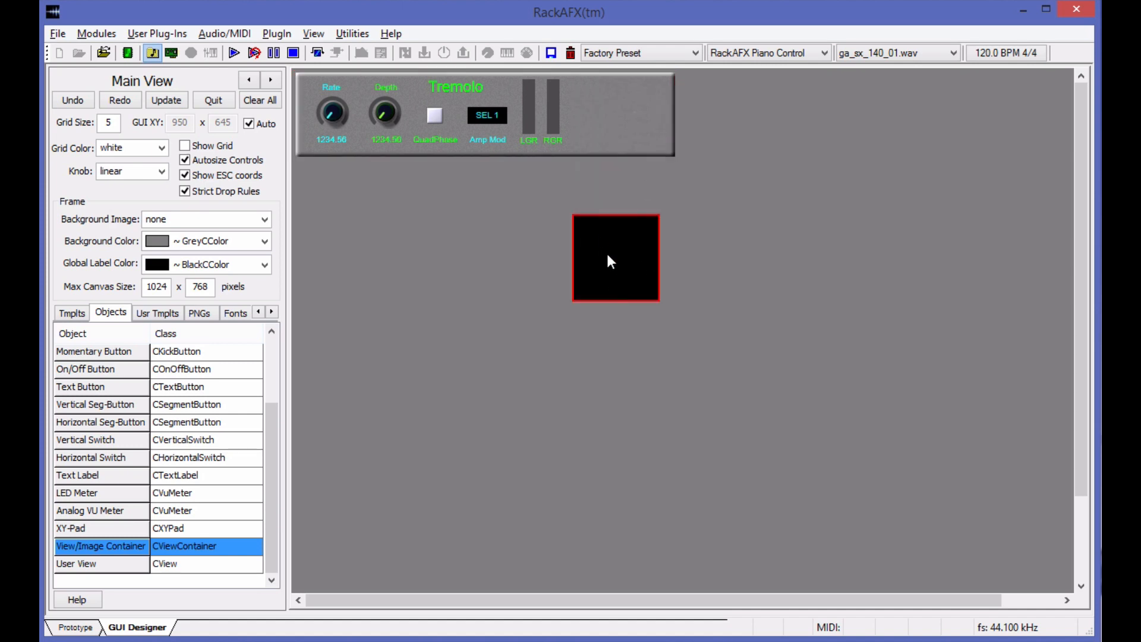
right_click(607, 261)
left_click_drag(838, 357, 928, 361)
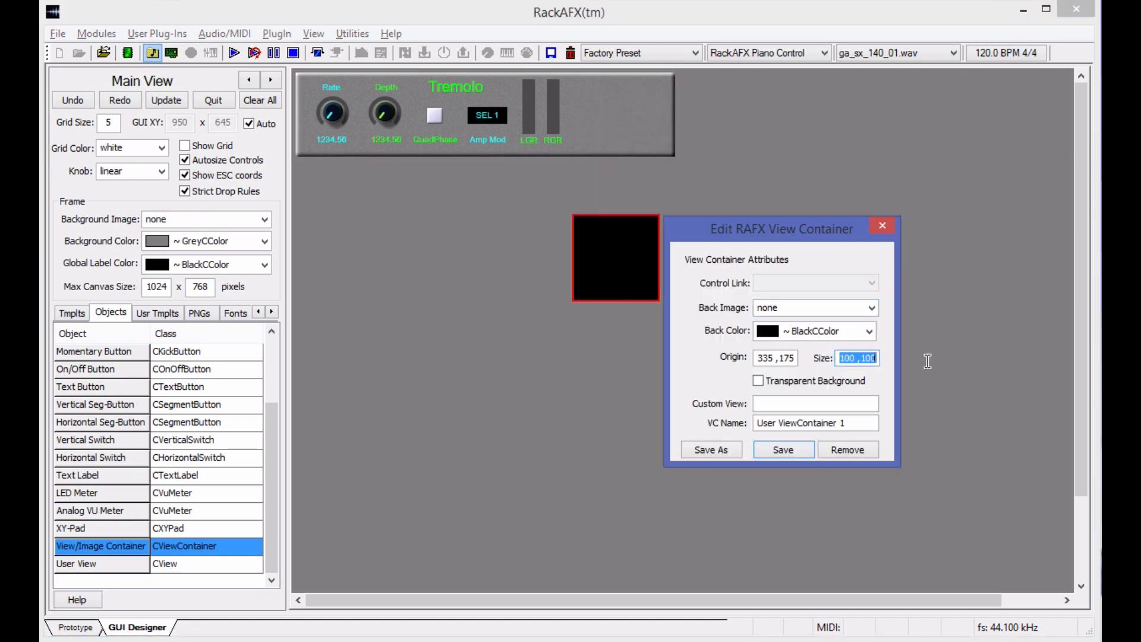
type("80,")
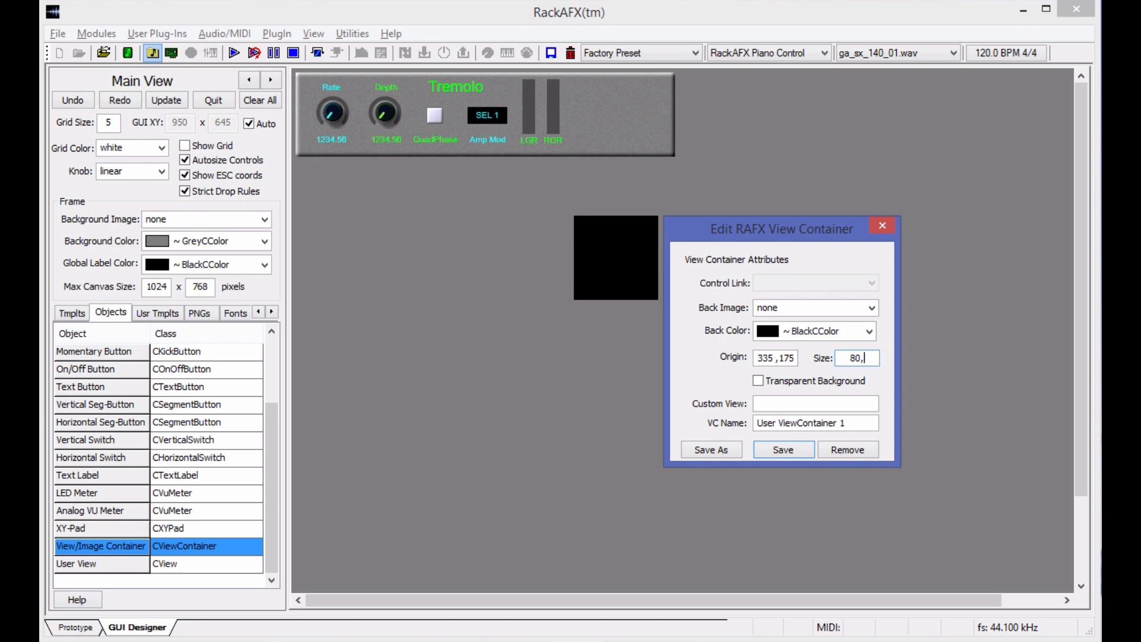
type("80")
key("Return")
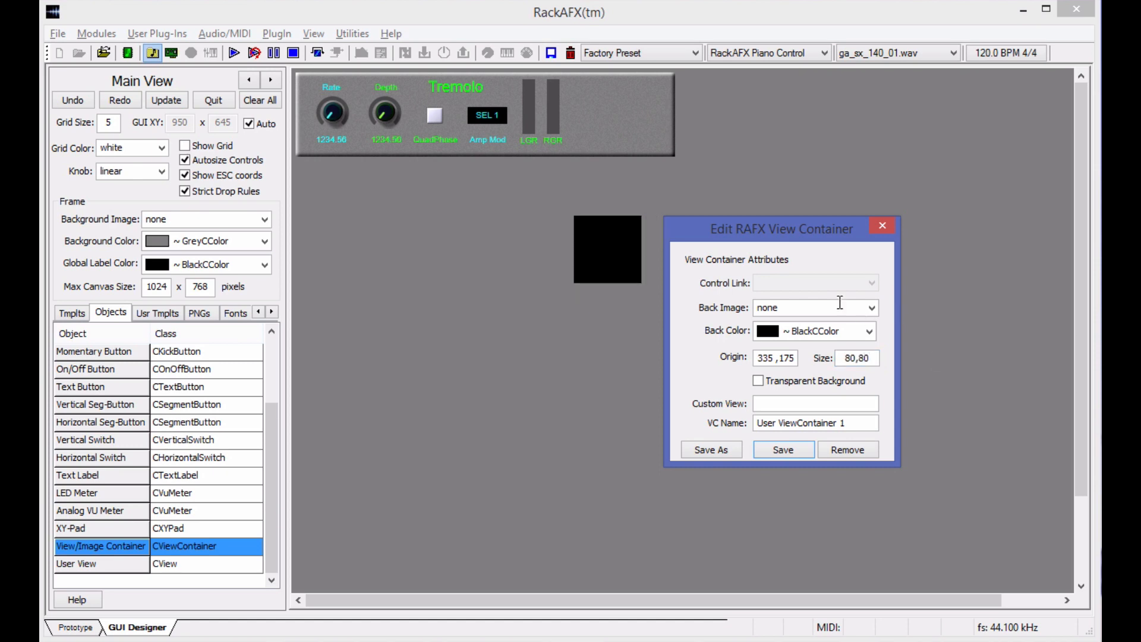
Set the container's back image to aspik_logo80aquagrn, save it, and move the logo into the empty area beside the panel's meters.
left_click(871, 308)
left_click(803, 324)
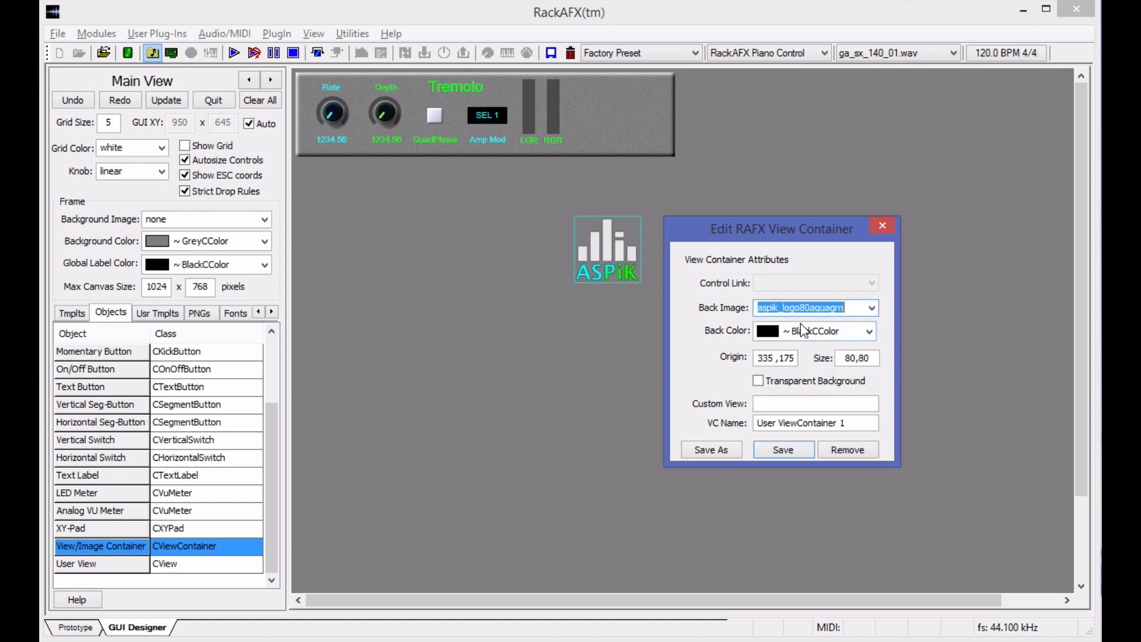
left_click(776, 453)
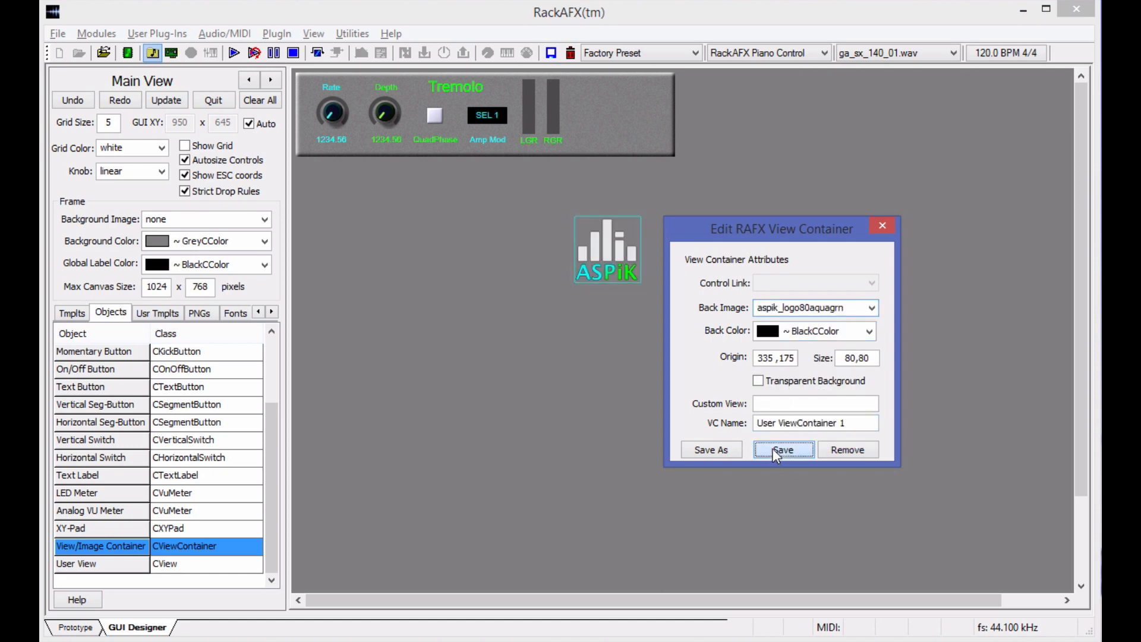
left_click_drag(629, 240, 653, 109)
left_click(593, 379)
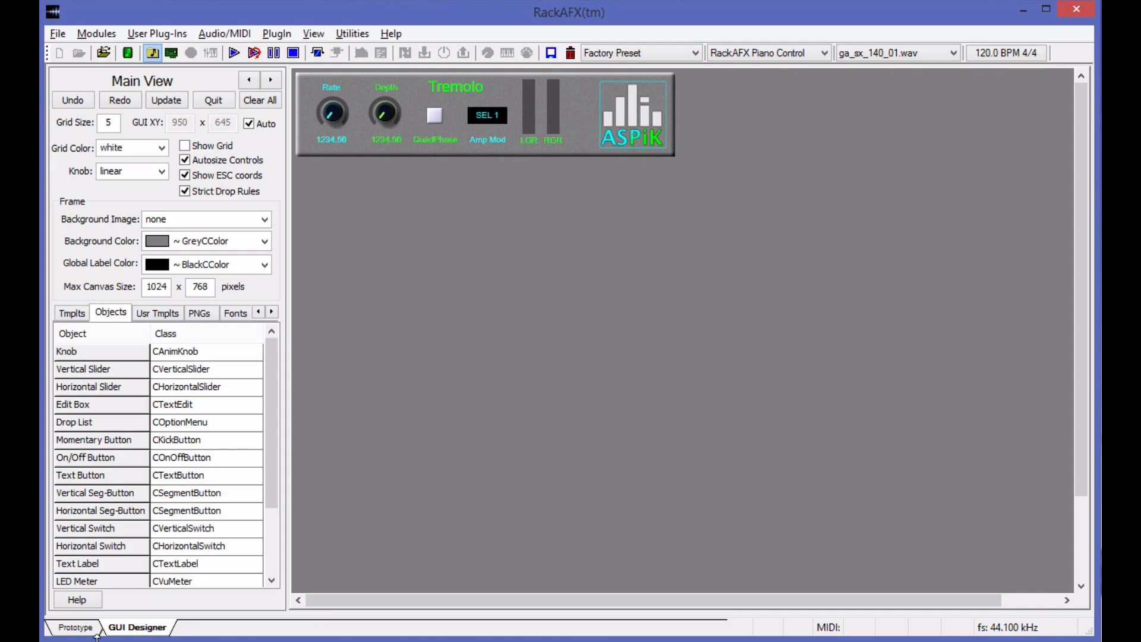
Unload the Tremolo plug-in from the Prototype view and build its project in Visual Studio.
left_click(75, 627)
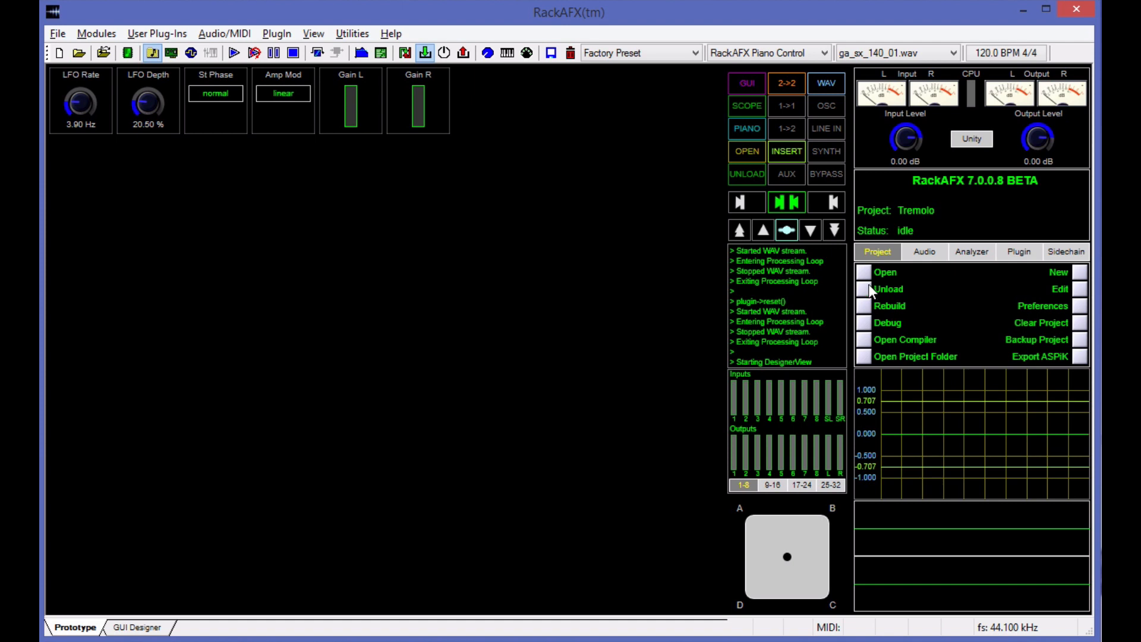
left_click(868, 285)
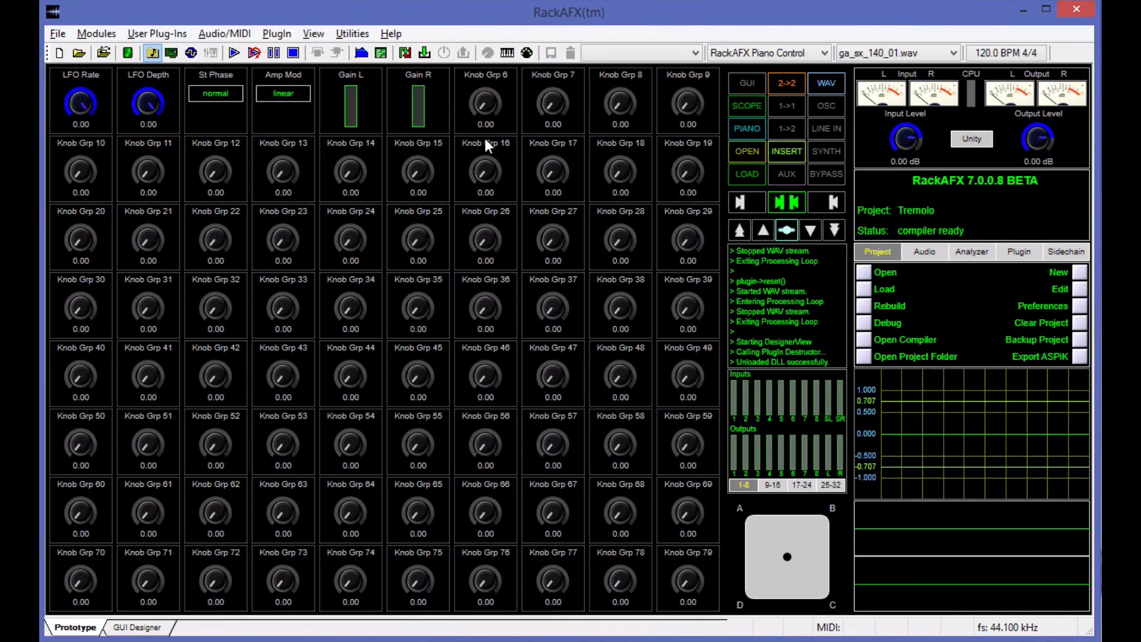
key("alt+Tab")
scroll(422, 233, "up", 1)
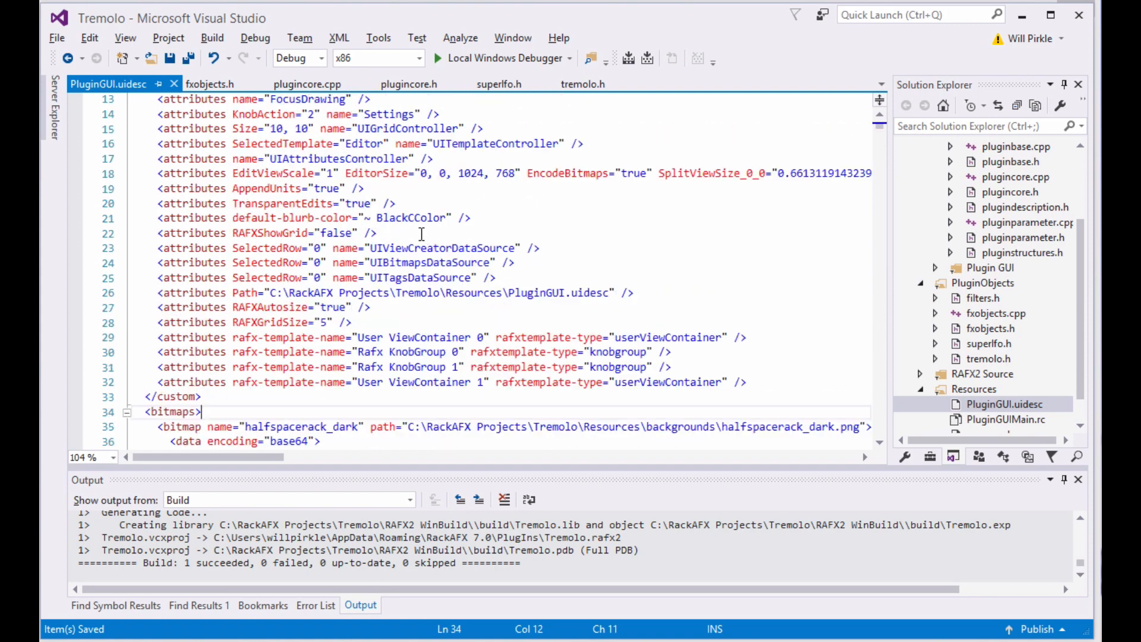
scroll(421, 233, "up", 4)
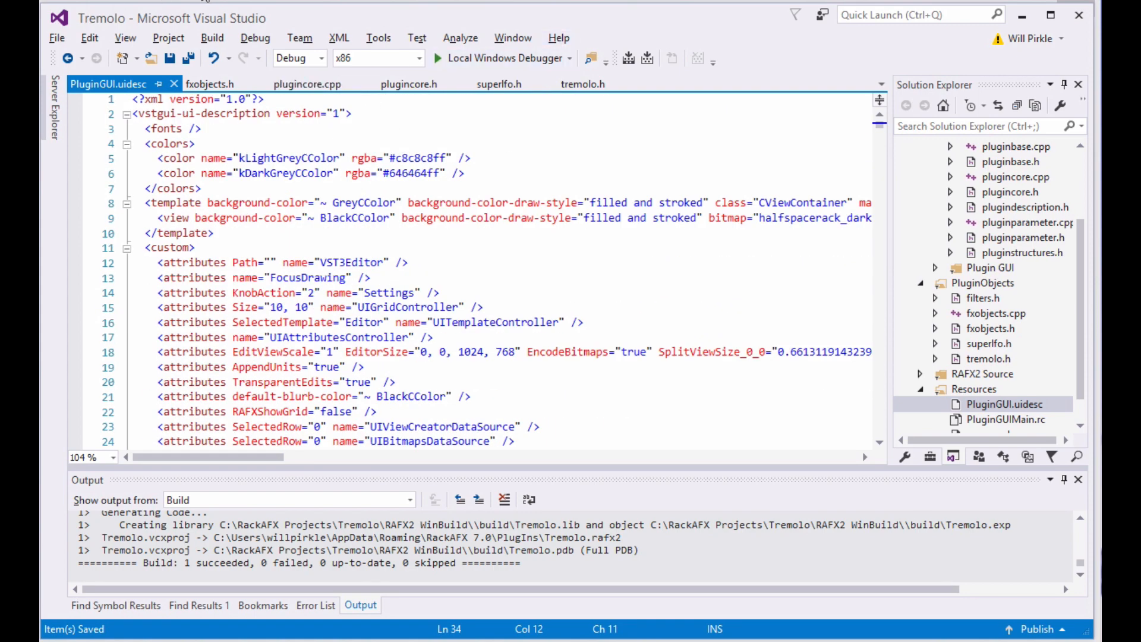
left_click(630, 59)
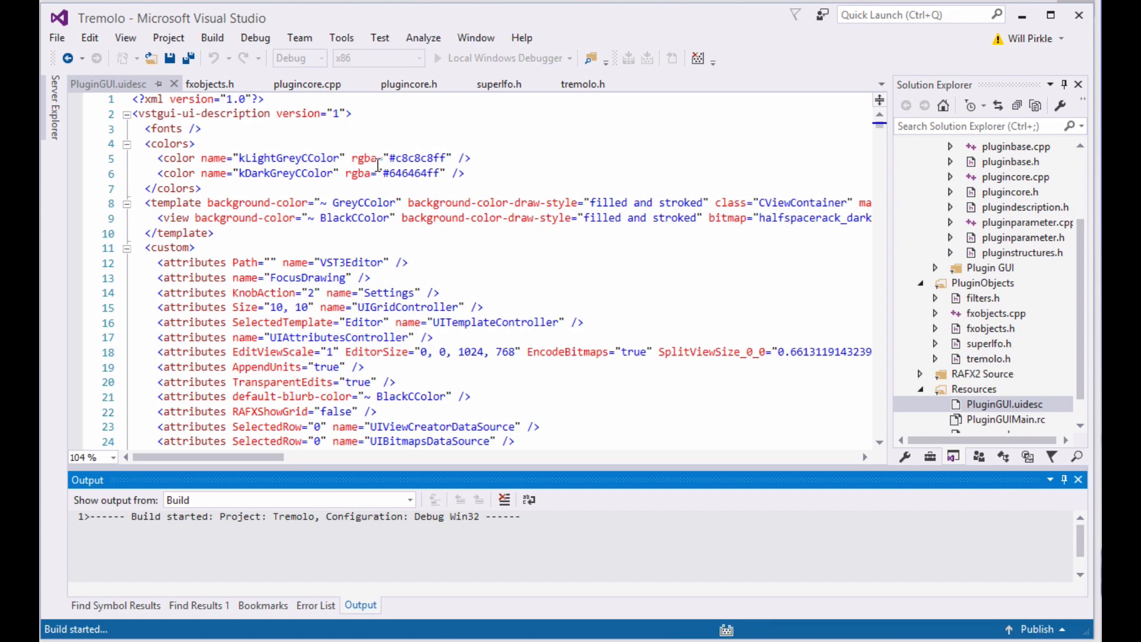
Examine the PluginGUI.uidesc file's template attributes and the base64 data of its embedded bitmaps, including greenplasticbuttonsquare.
left_click(105, 84)
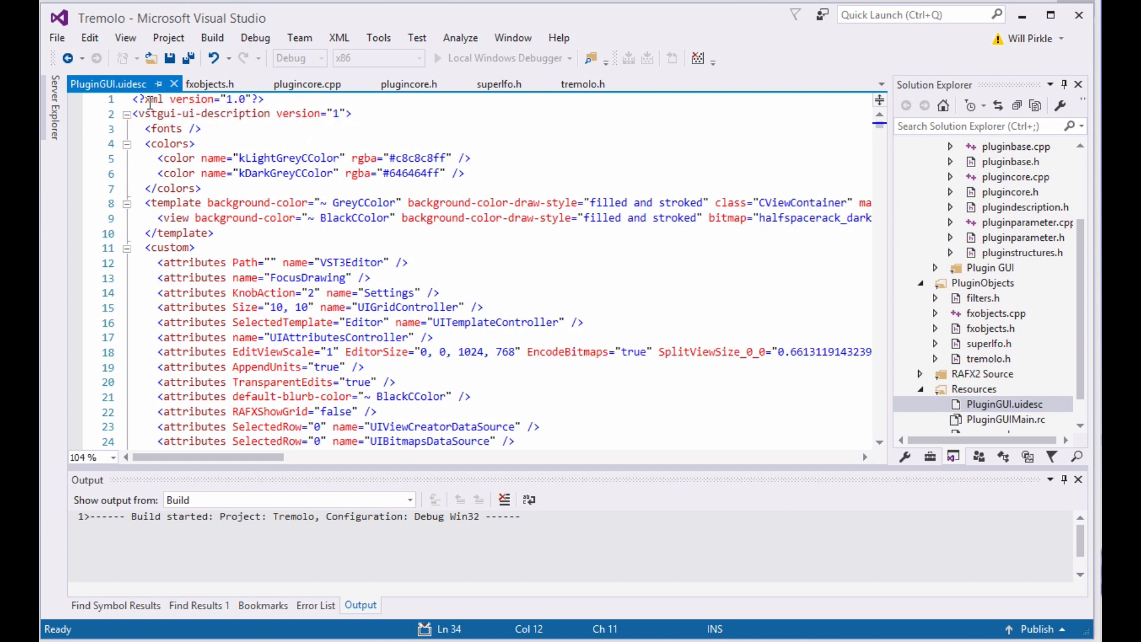
scroll(723, 396, "down", 8)
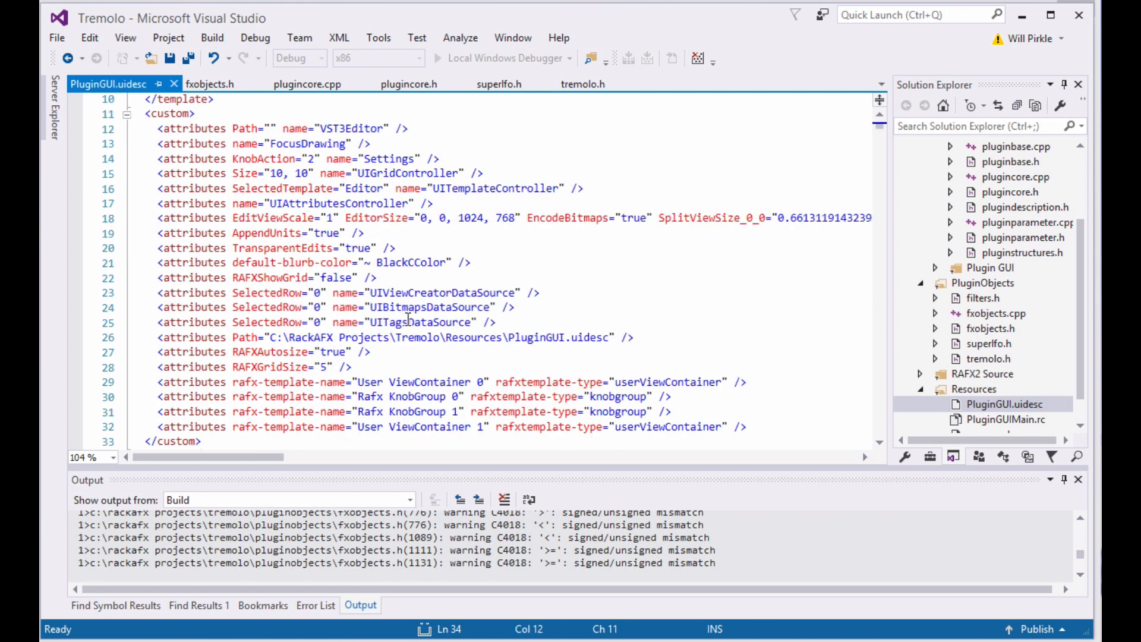
scroll(713, 332, "down", 4)
scroll(621, 284, "up", 2)
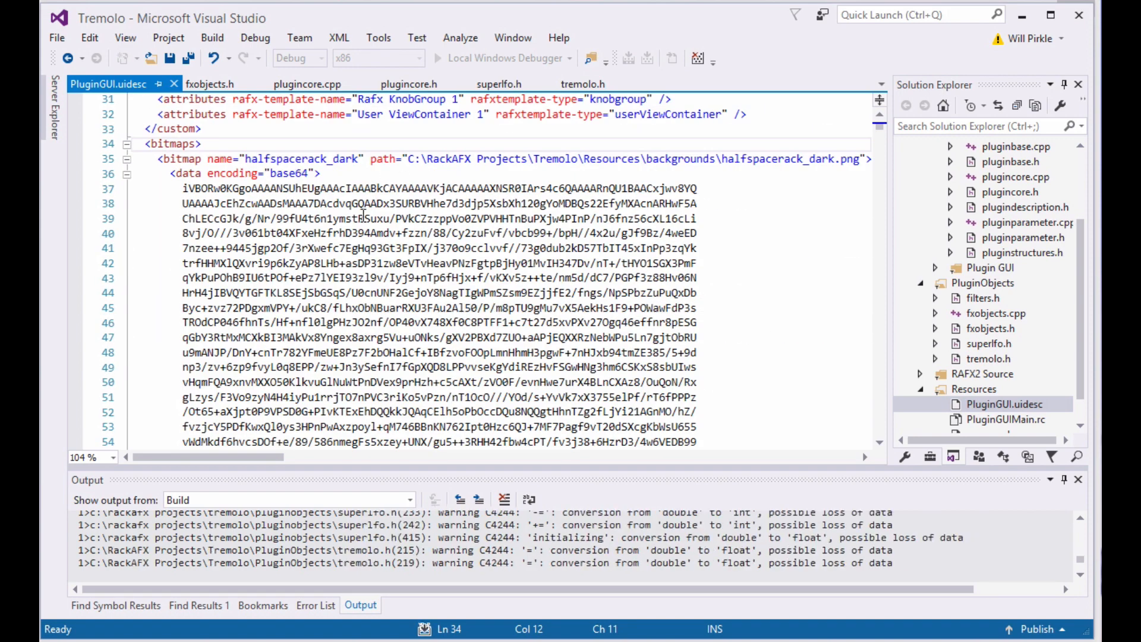
left_click_drag(134, 189, 145, 412)
scroll(423, 298, "down", 20)
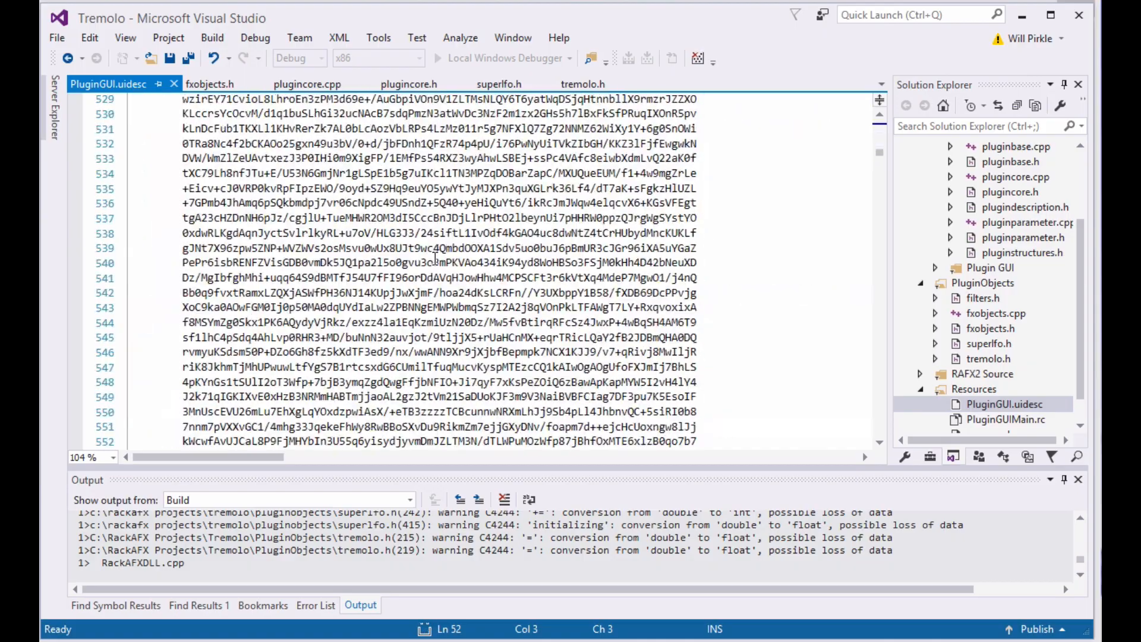
scroll(435, 257, "up", 20)
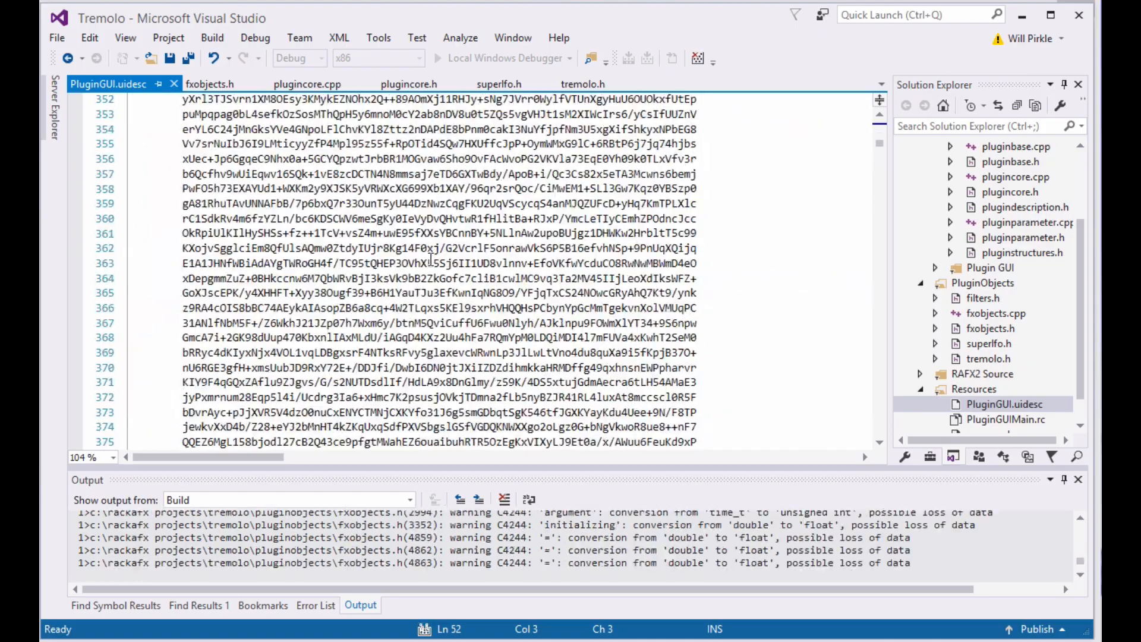
scroll(430, 259, "down", 7)
left_click(412, 292)
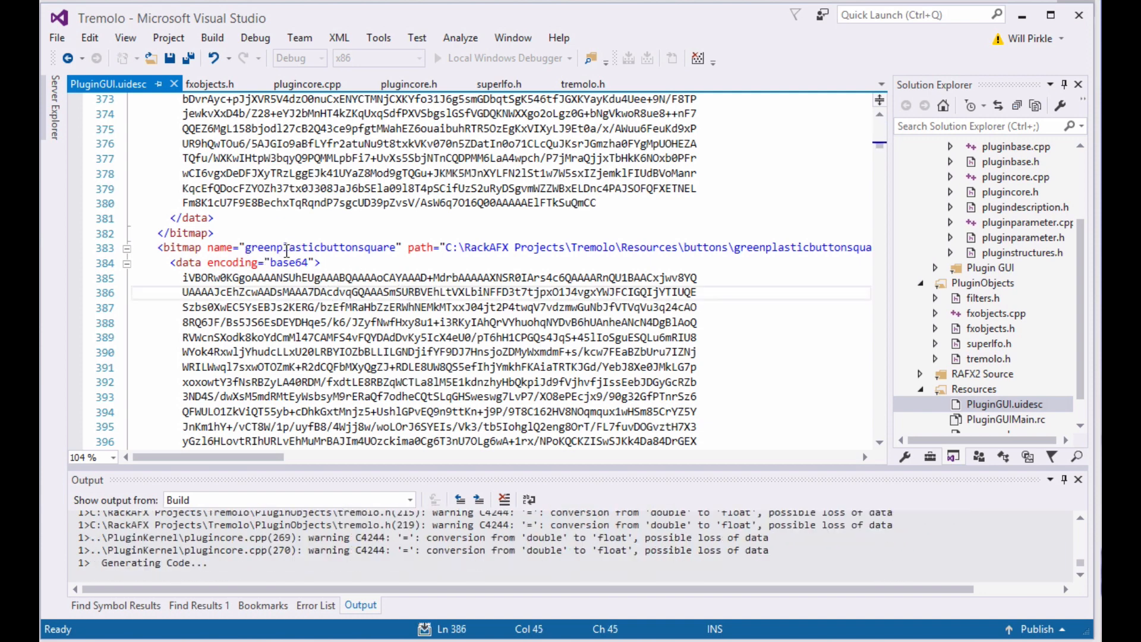
scroll(525, 224, "down", 2)
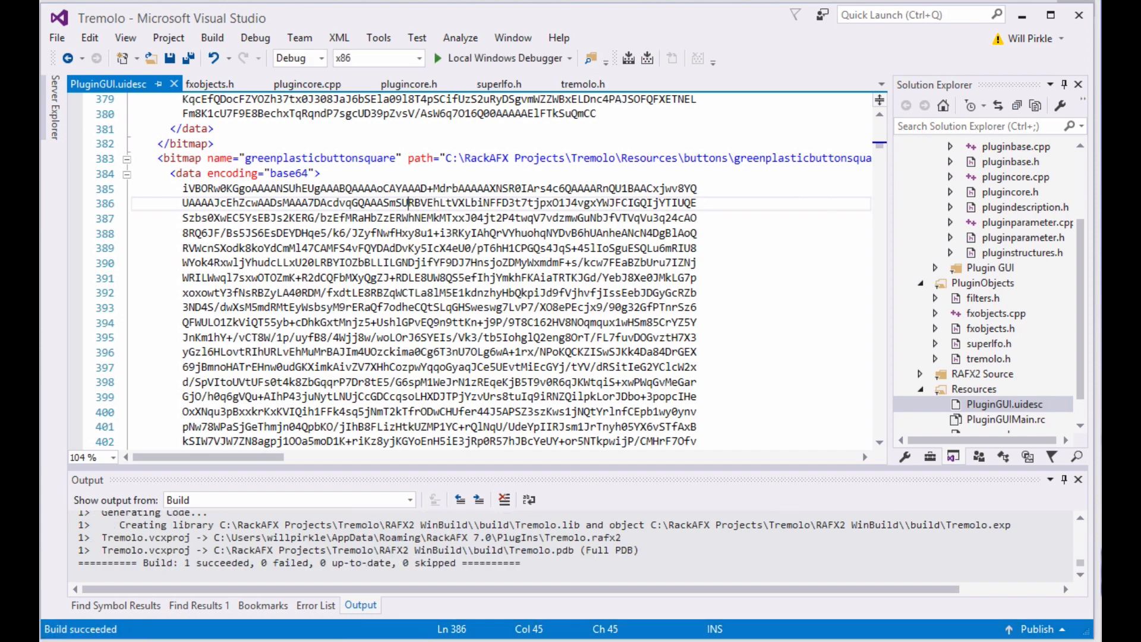
Switch back to RackAFX, load the rebuilt Tremolo plug-in, and open its custom GUI in the middle of the prototype area.
key("alt+Tab")
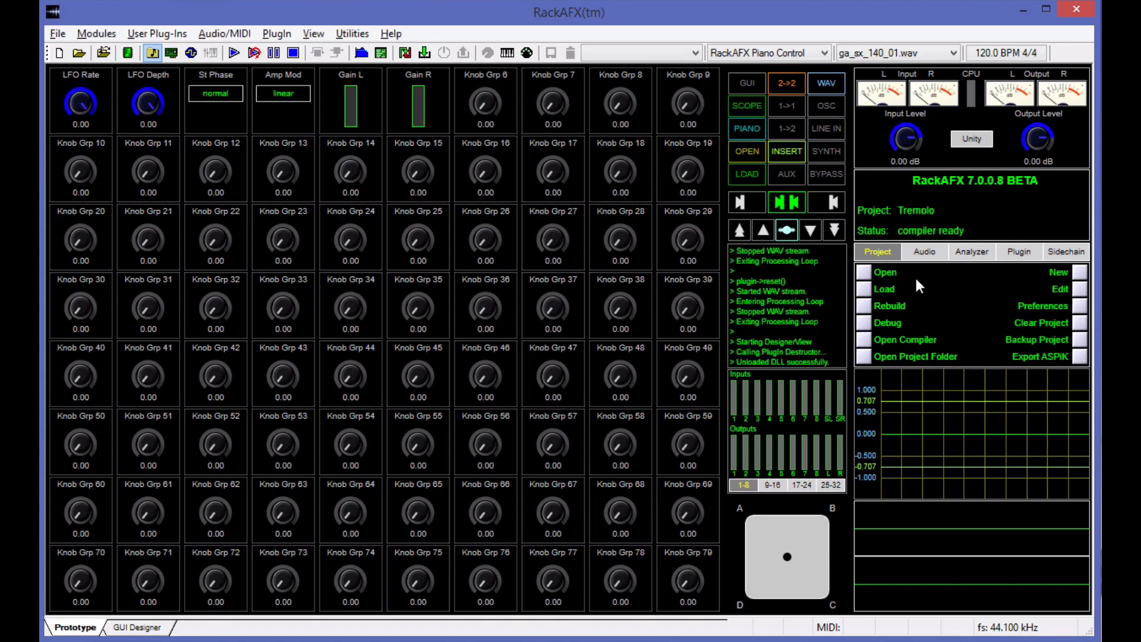
left_click(864, 290)
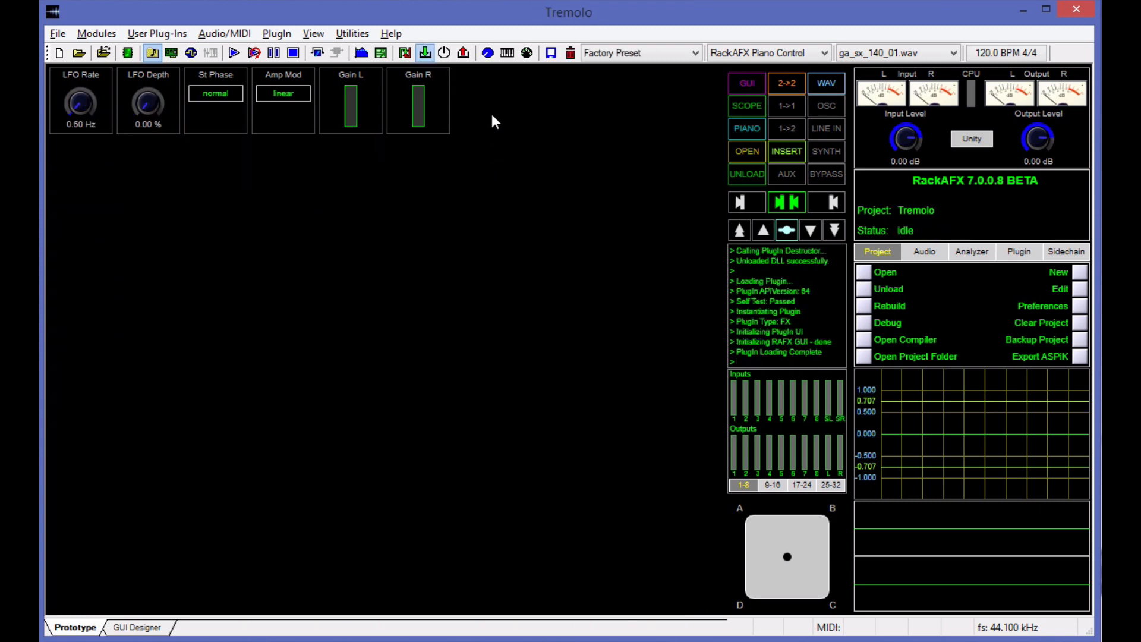
left_click(487, 54)
left_click_drag(485, 78, 551, 203)
Start audio playback and set the custom GUI's Depth to about 68 % and Rate to about 3 Hz.
key("space")
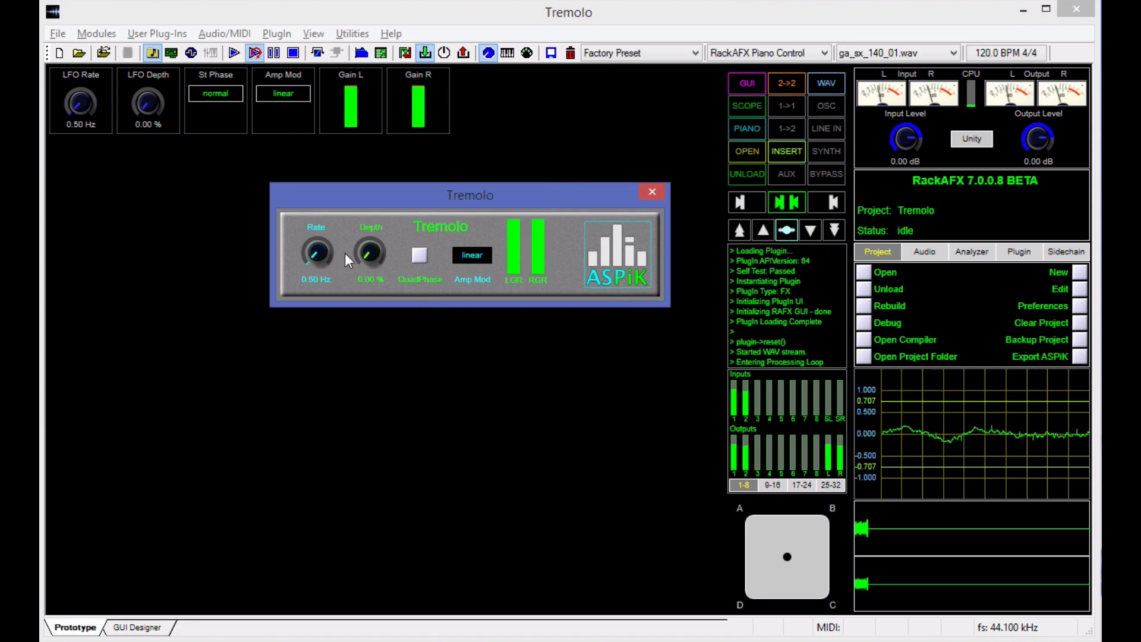
left_click_drag(379, 254, 395, 174)
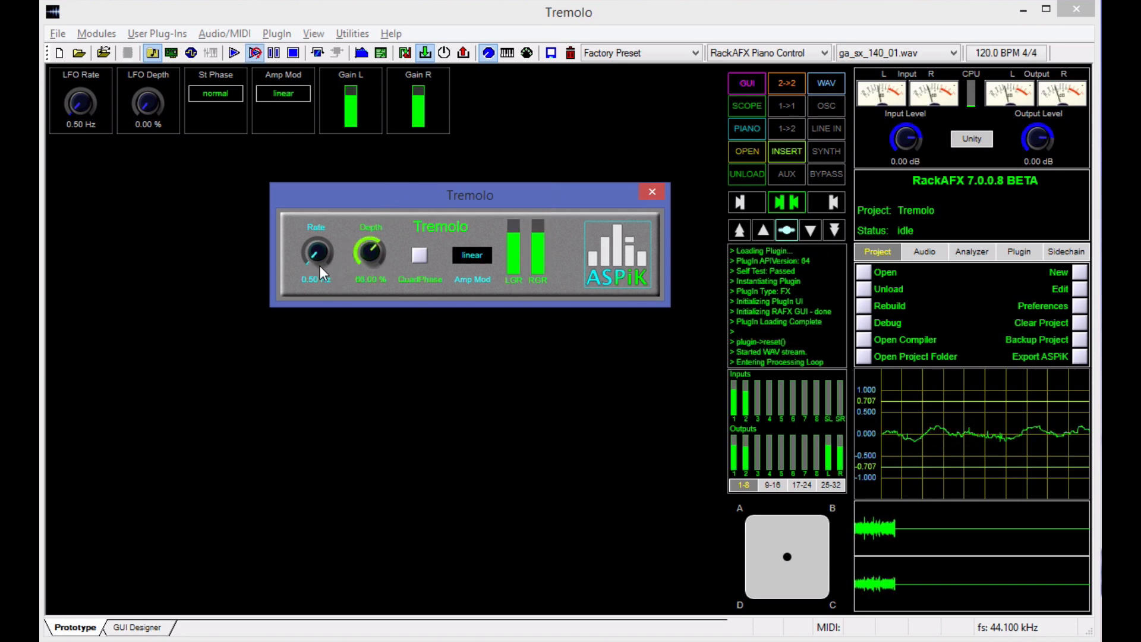
left_click_drag(319, 265, 323, 237)
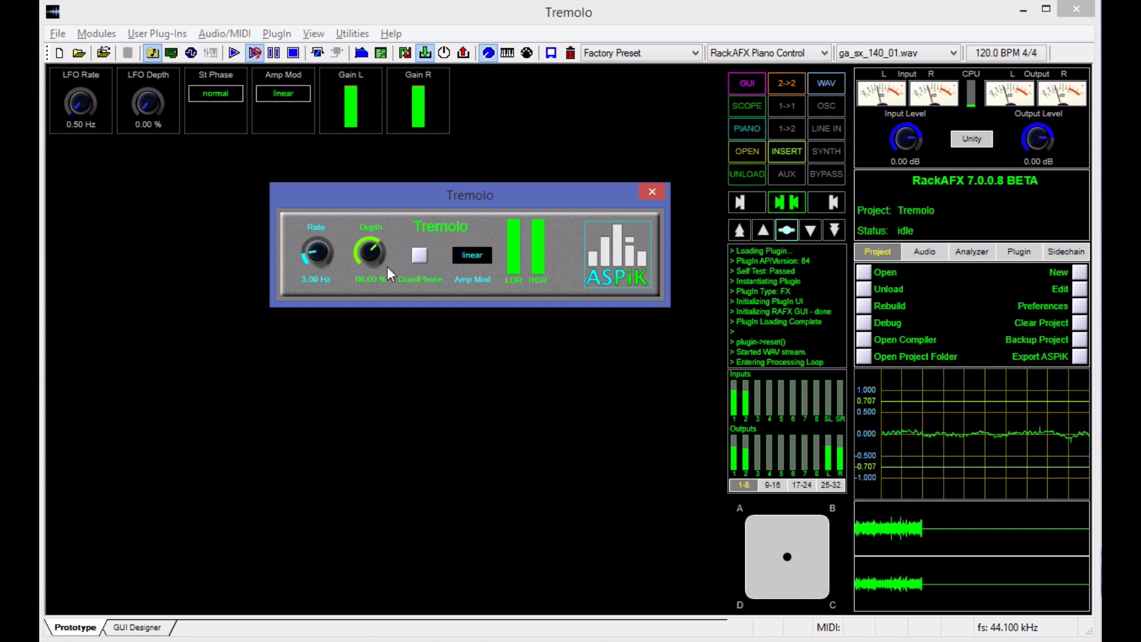
Turn on QuadPhase in the custom Tremolo GUI and set Depth to about 88 % and Rate to about 2 Hz.
left_click(418, 259)
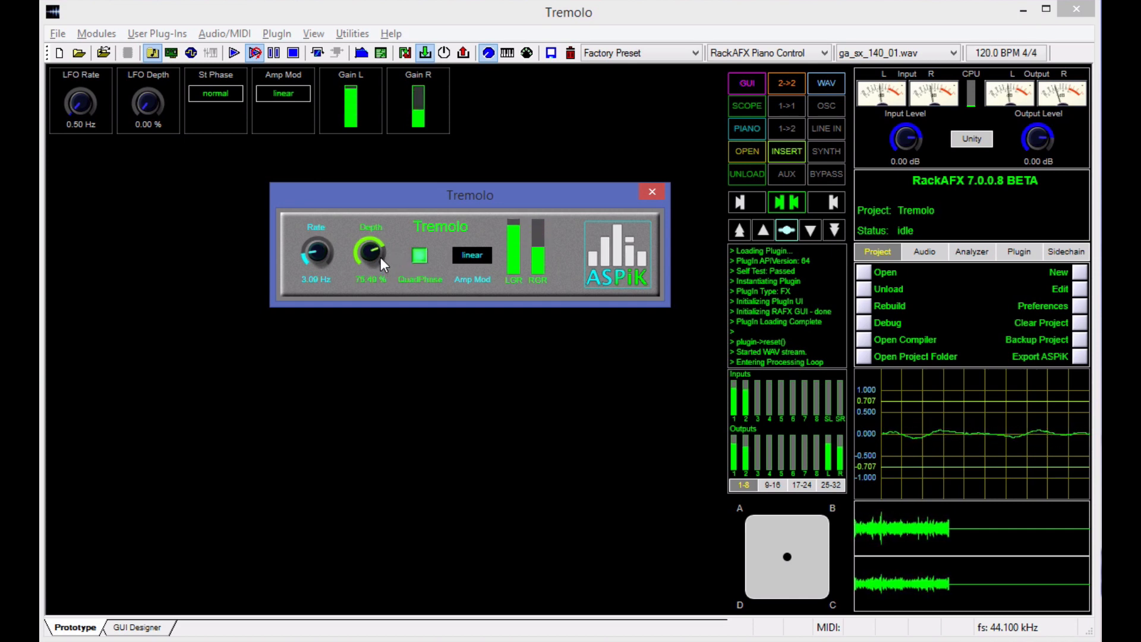
left_click_drag(380, 258, 384, 249)
left_click_drag(316, 250, 363, 238)
Try the log Amp Mod setting, return it to linear, and turn off QuadPhase.
left_click(469, 251)
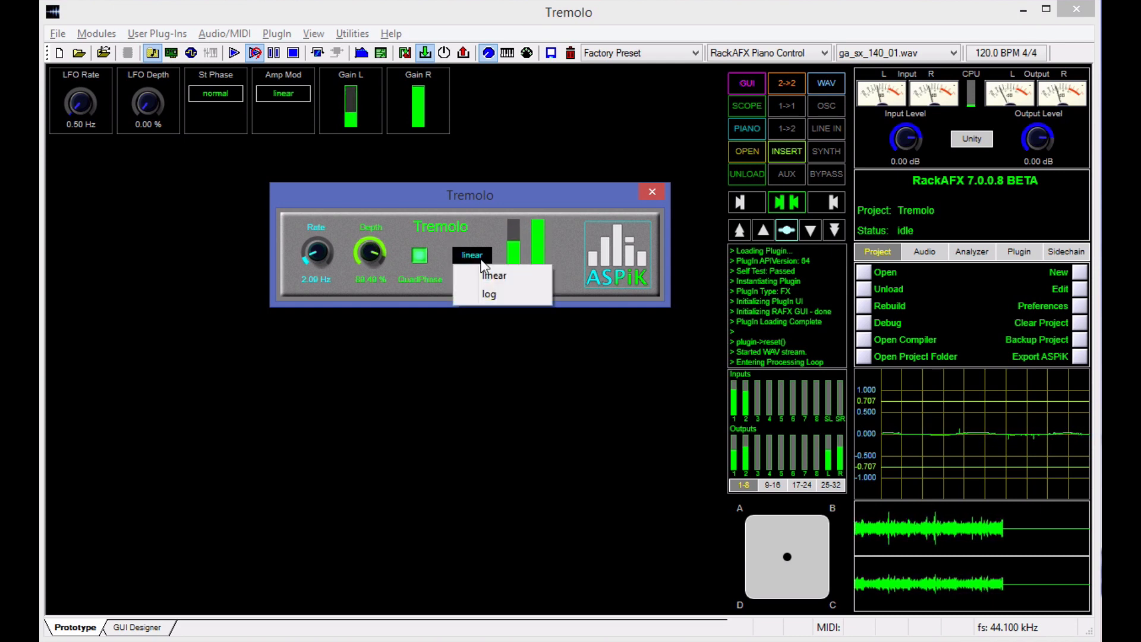
left_click(483, 296)
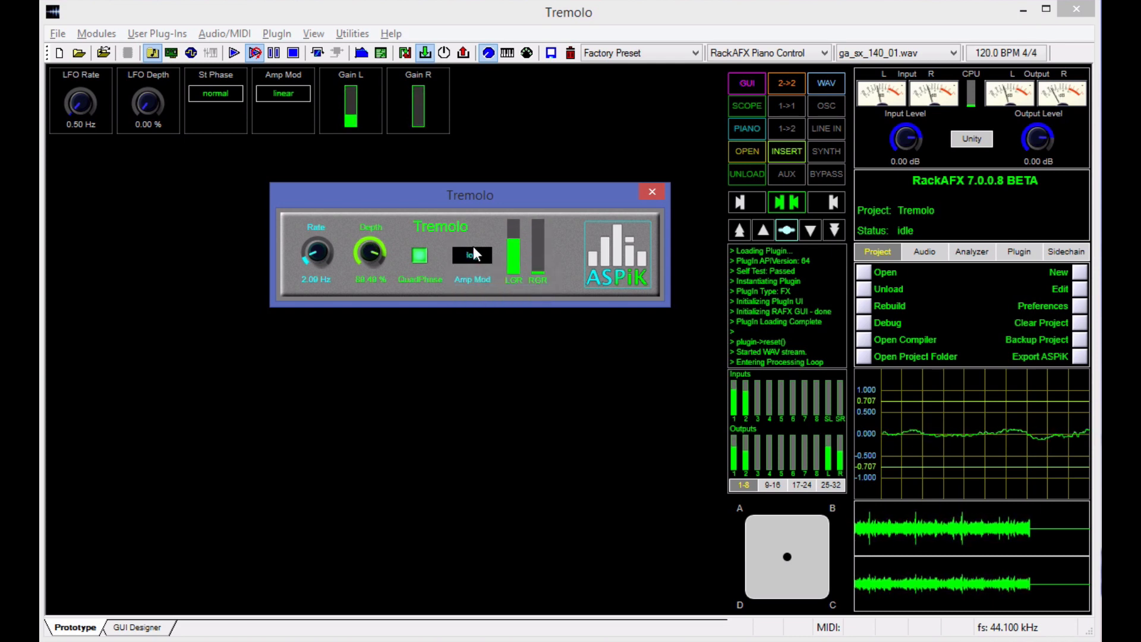
left_click(473, 255)
left_click(472, 275)
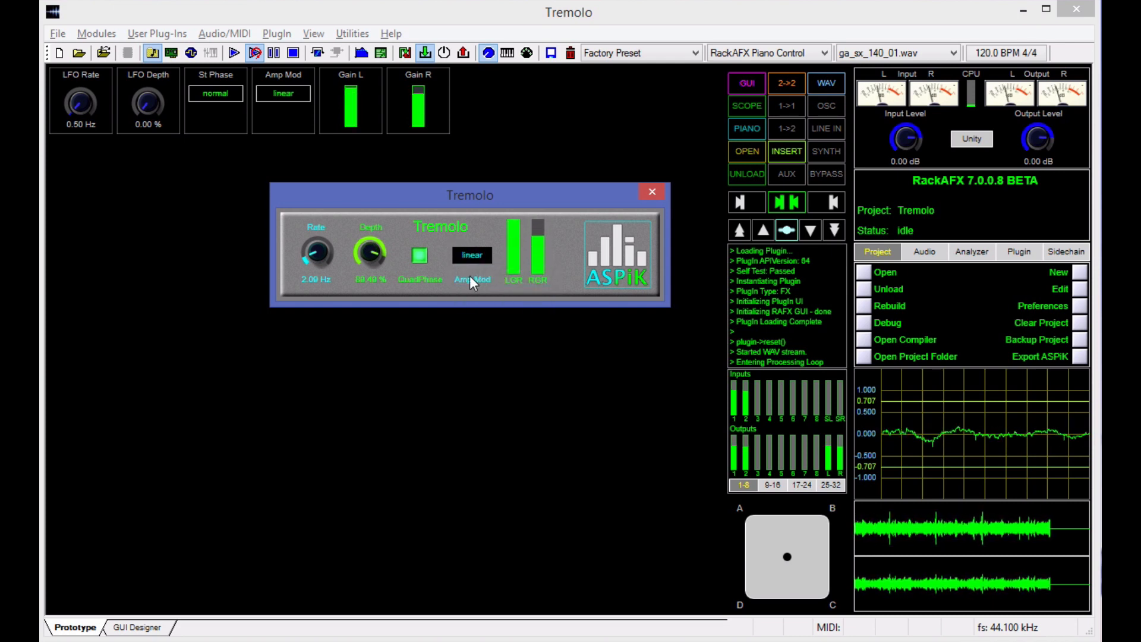
left_click(418, 254)
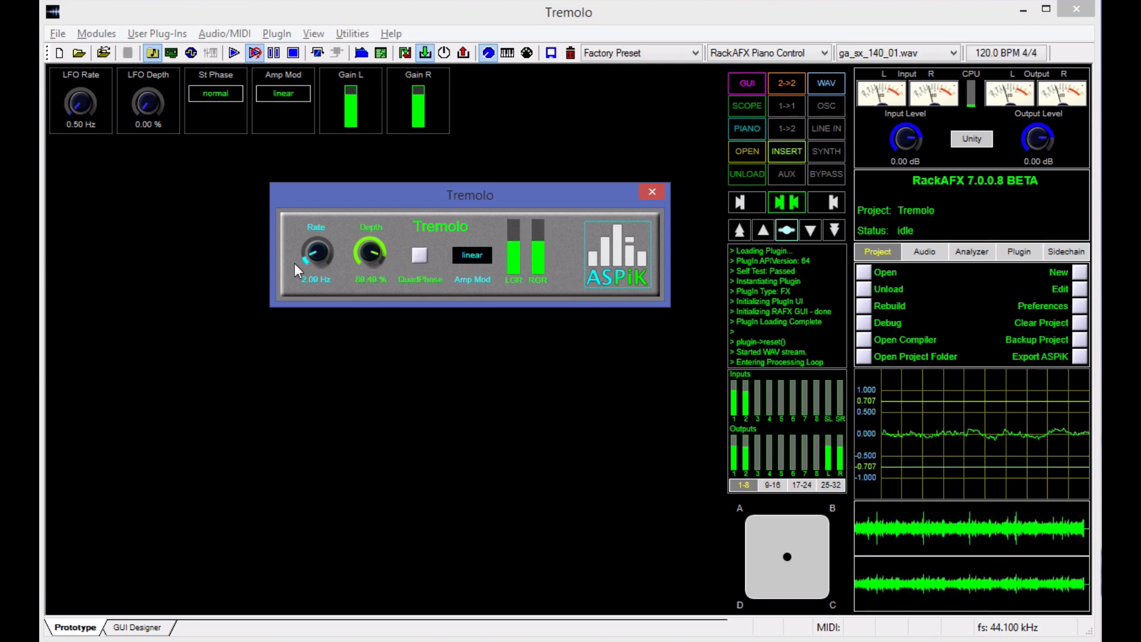
Set the custom GUI's Rate to about 4.9 Hz and stop the audio playback.
left_click_drag(305, 259, 345, 254)
left_click_drag(383, 202, 341, 179)
key("space")
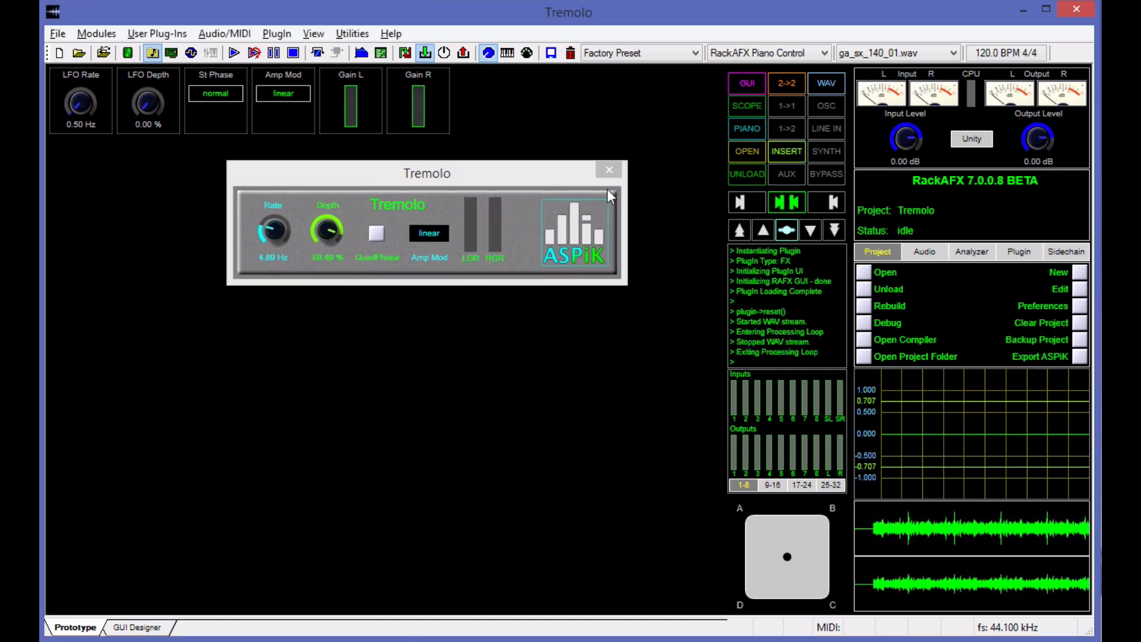
left_click(562, 176)
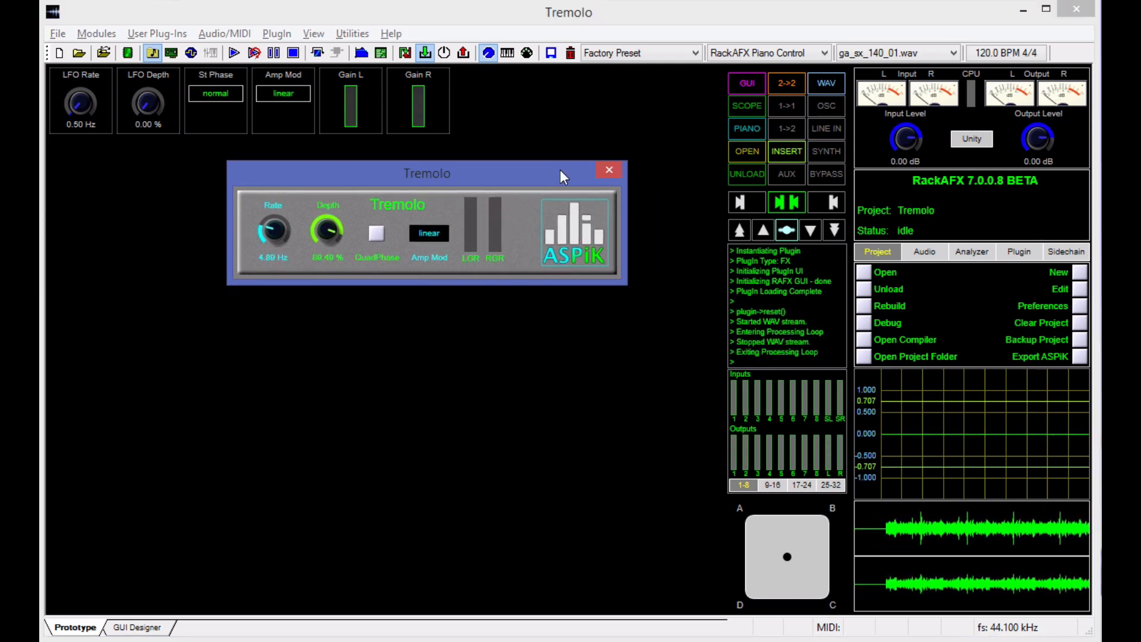
View the ASPiK project export options for AAX, AU and VST, and close the dialog without exporting.
left_click(1075, 355)
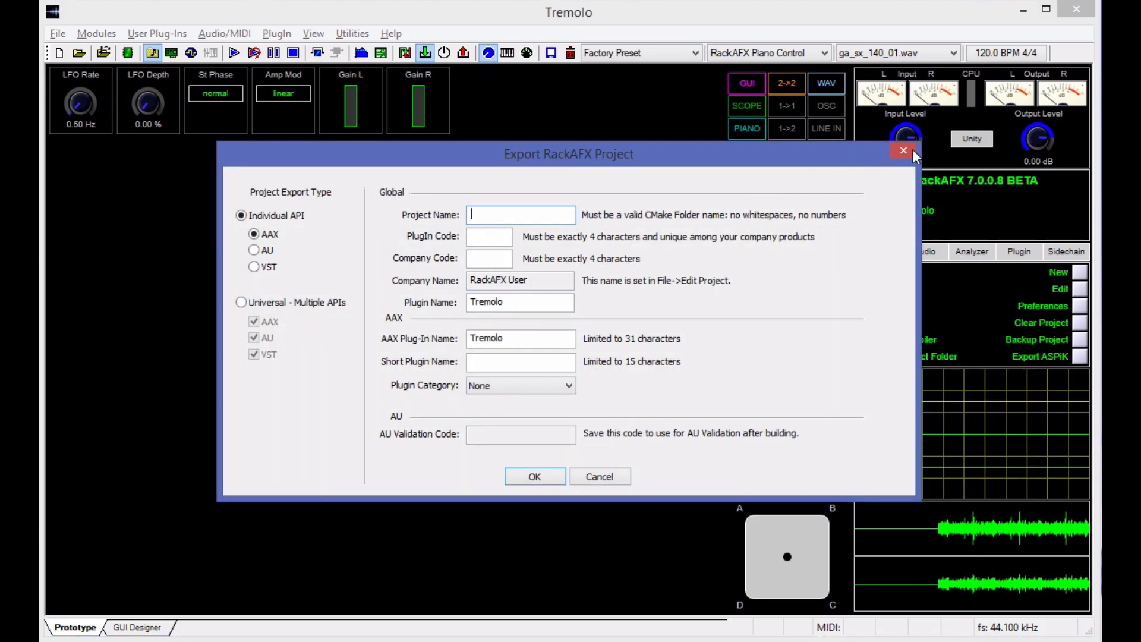
left_click(912, 150)
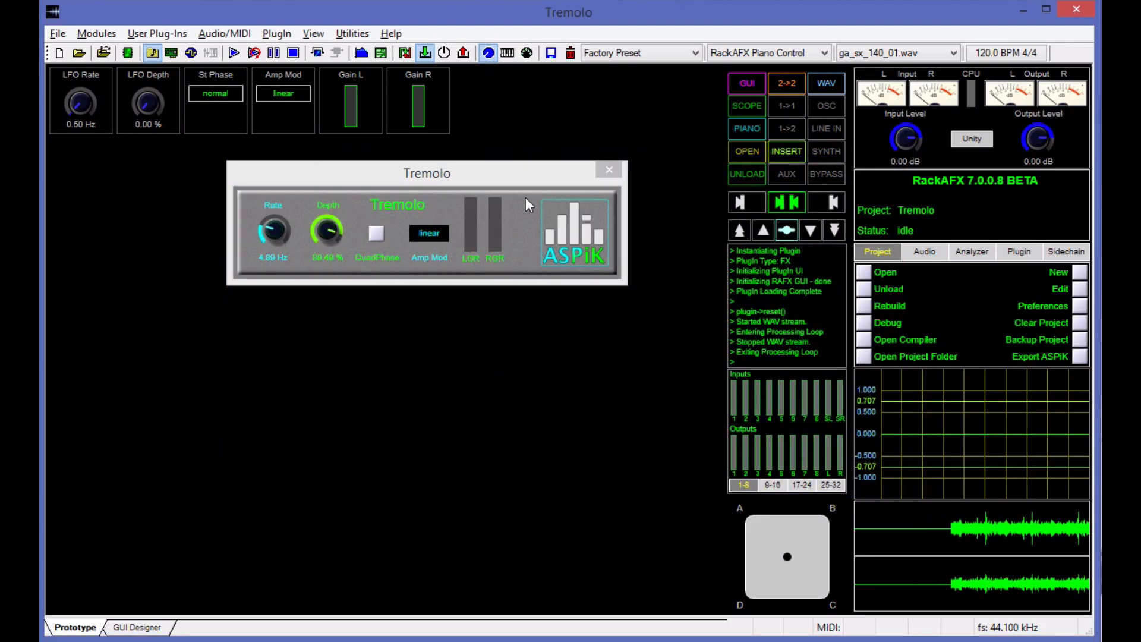
left_click(526, 180)
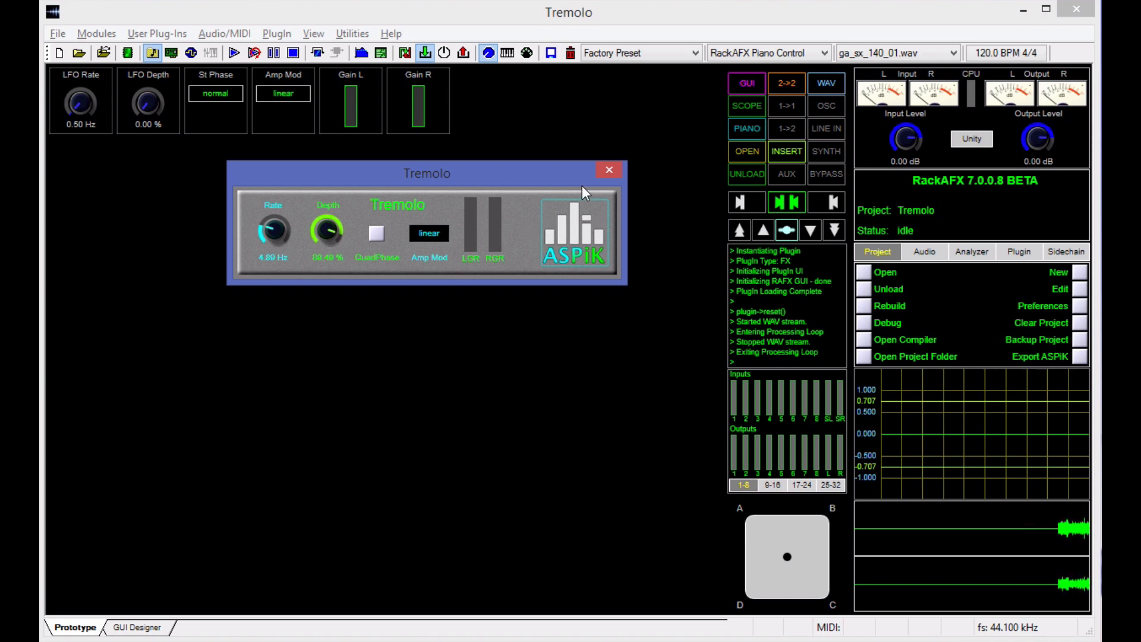
left_click_drag(527, 173, 488, 175)
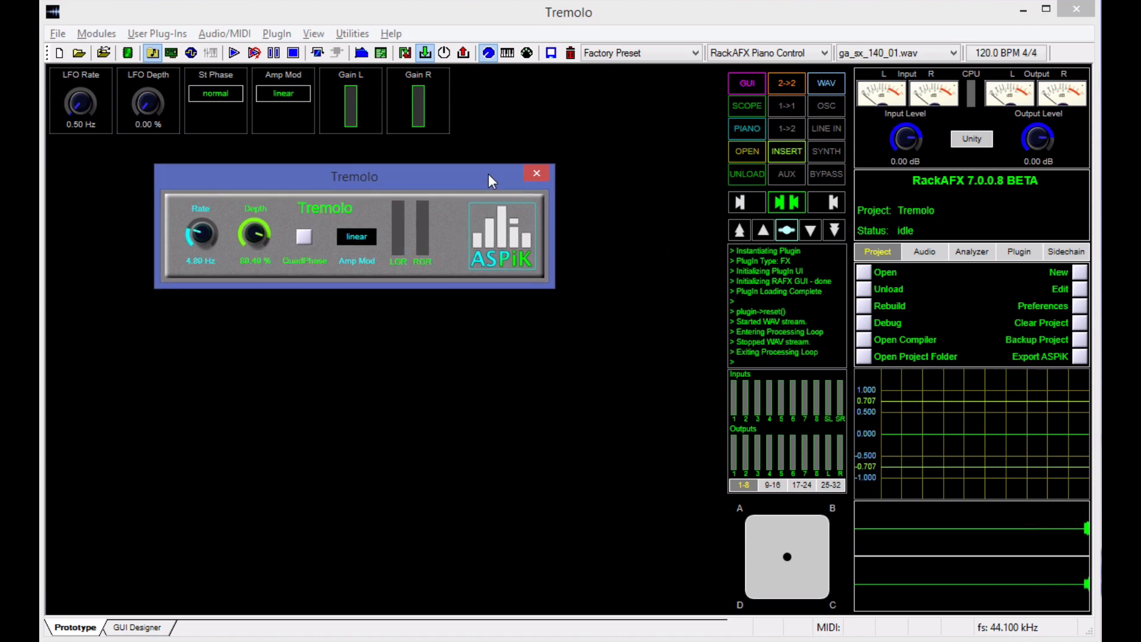